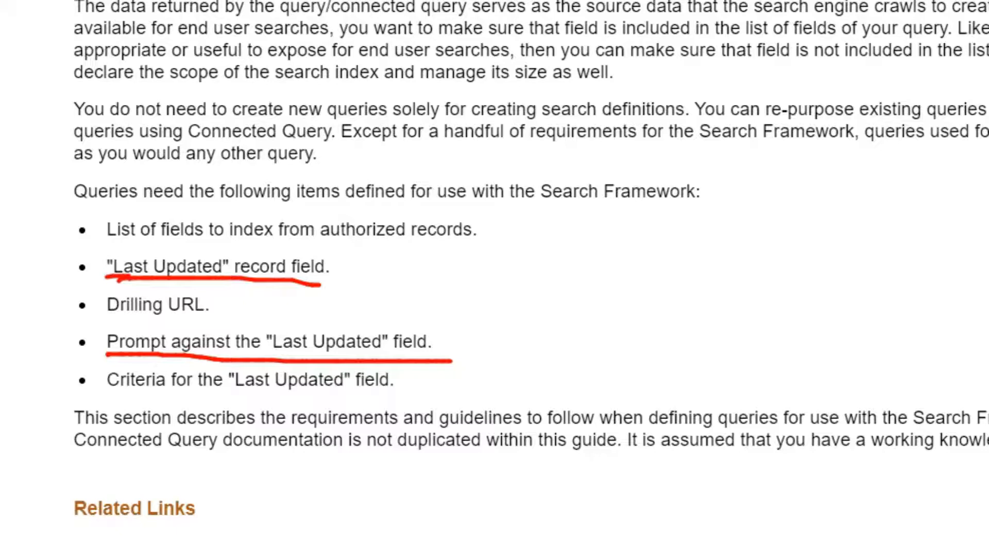
{"action": "left_click_drag", "start_coordinate": [109, 395], "coordinate": [378, 391]}
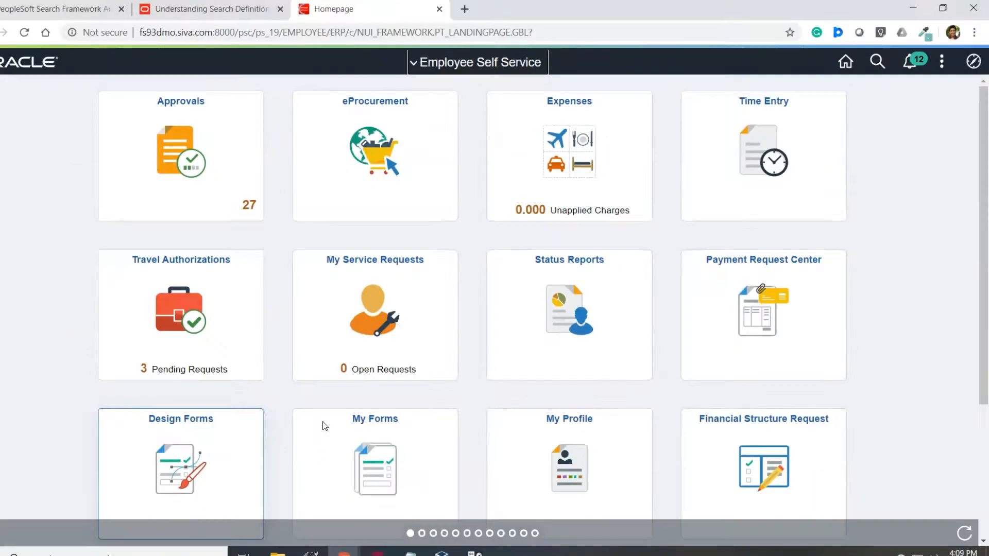
Step: Open Query Manager through the site navigator
{"action": "left_click", "coordinate": [973, 62]}
{"action": "left_click", "coordinate": [952, 273]}
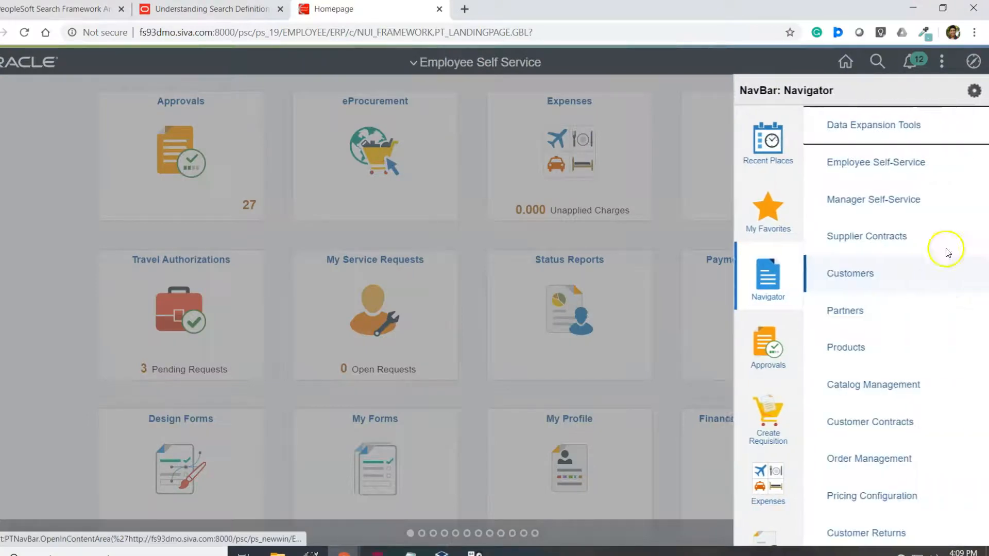
{"action": "scroll", "coordinate": [850, 258], "scroll_direction": "down", "scroll_amount": 10}
{"action": "left_click", "coordinate": [851, 327]}
{"action": "left_click", "coordinate": [848, 181]}
{"action": "left_click", "coordinate": [840, 159]}
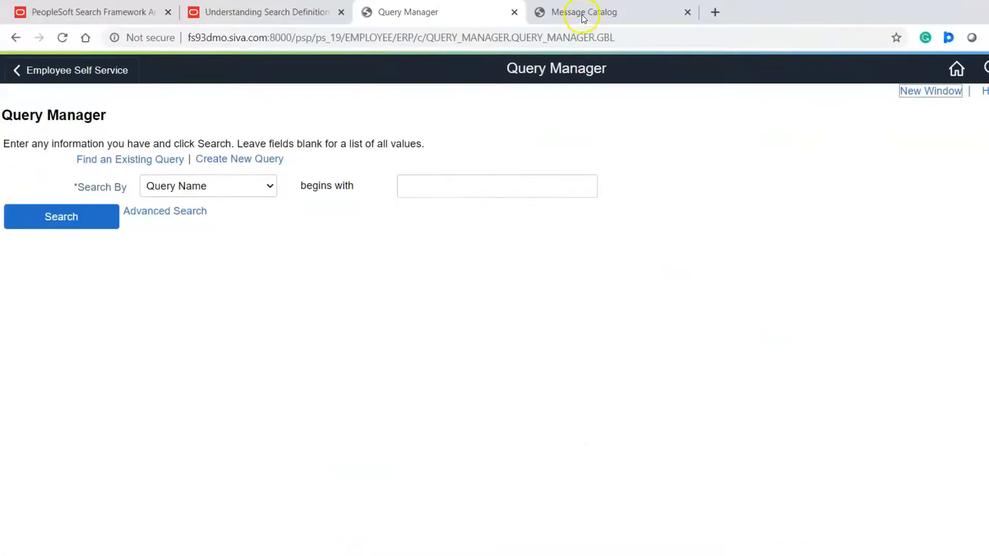
Step: Review the Message Catalog page and create a new query based on the PSMSGSETDEFN Message Sets record
{"action": "left_click", "coordinate": [582, 13]}
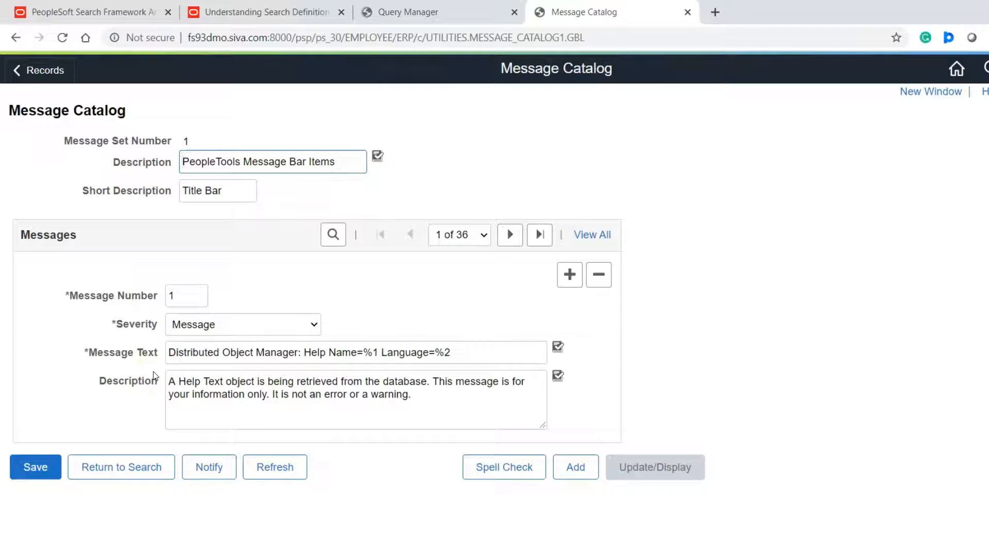
{"action": "key", "text": "ctrl+shift+Tab"}
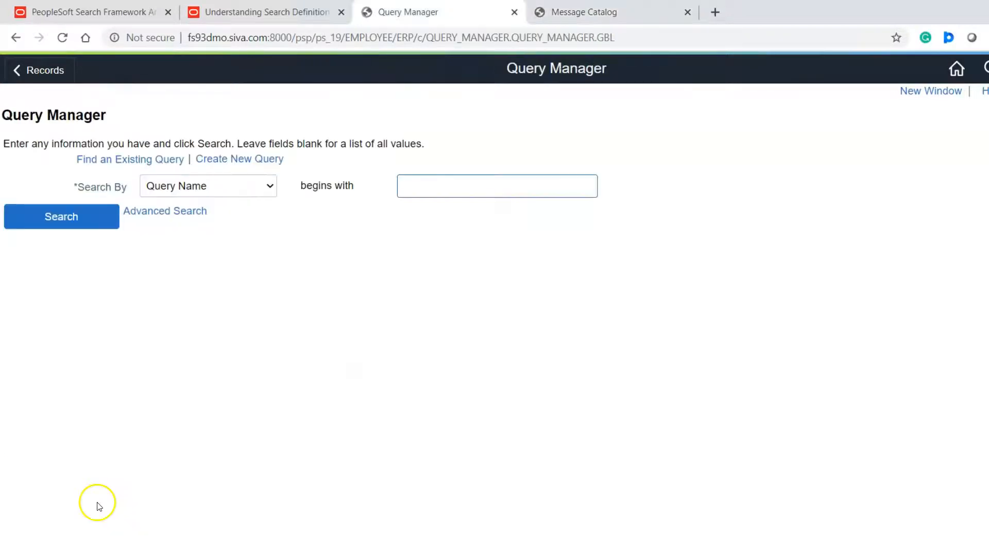
{"action": "left_click", "coordinate": [248, 164]}
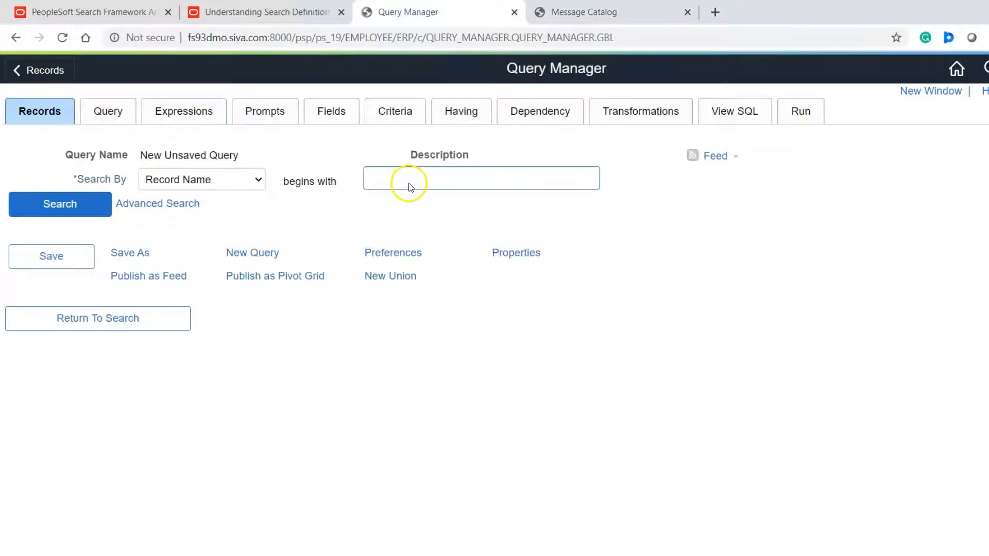
{"action": "type", "text": "PSMSGSETDEFN"}
{"action": "key", "text": "Return"}
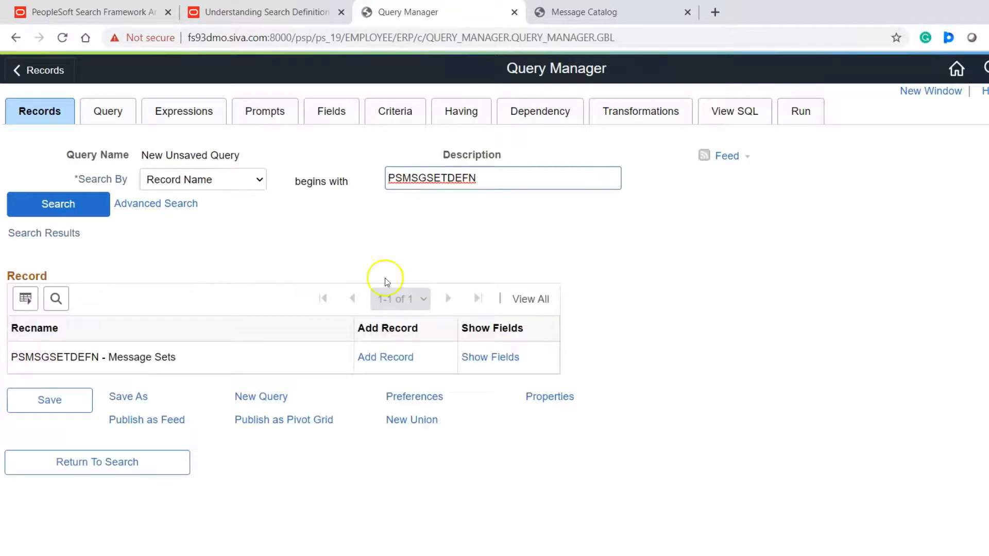
{"action": "left_click", "coordinate": [389, 357]}
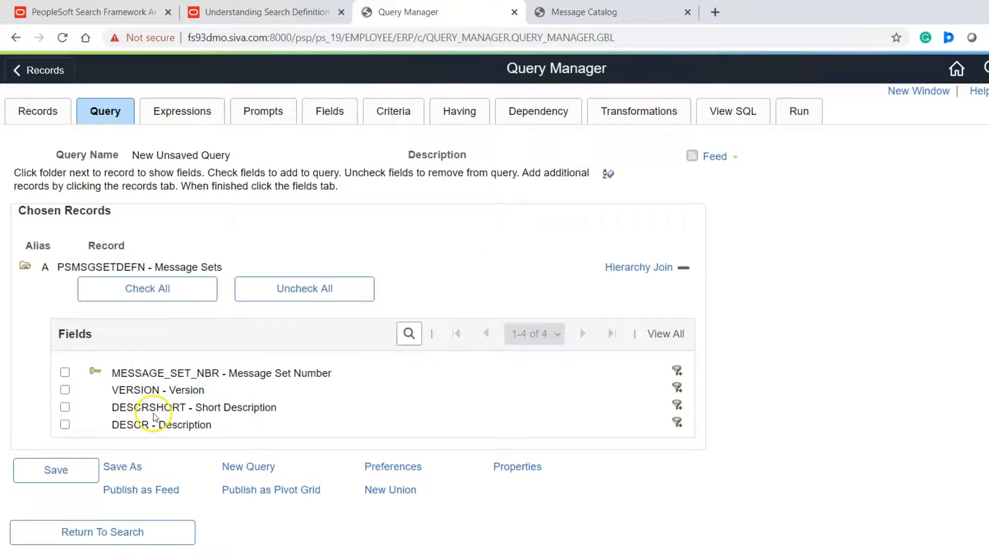
Step: Join the PSMSGCATDEFN record to PSMSGSETDEFN with a standard join on MESSAGE_SET_NBR
{"action": "left_click", "coordinate": [37, 111]}
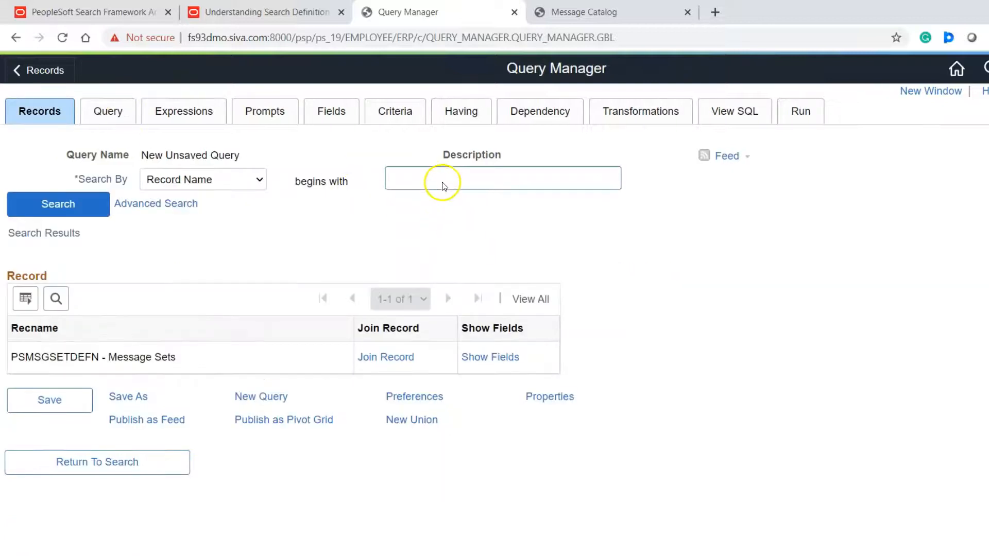
{"action": "type", "text": "PSMSGCATDEFN"}
{"action": "key", "text": "Return"}
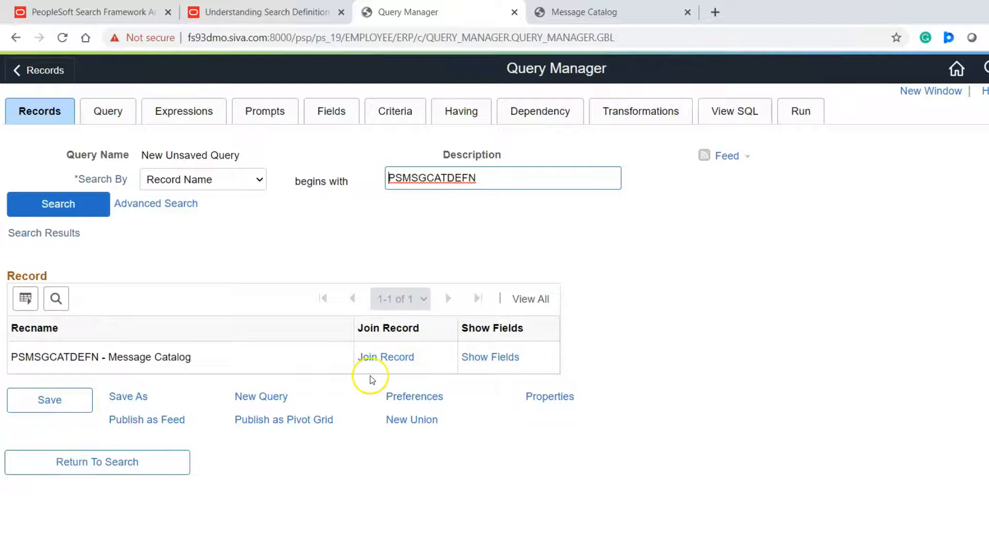
{"action": "left_click", "coordinate": [378, 359]}
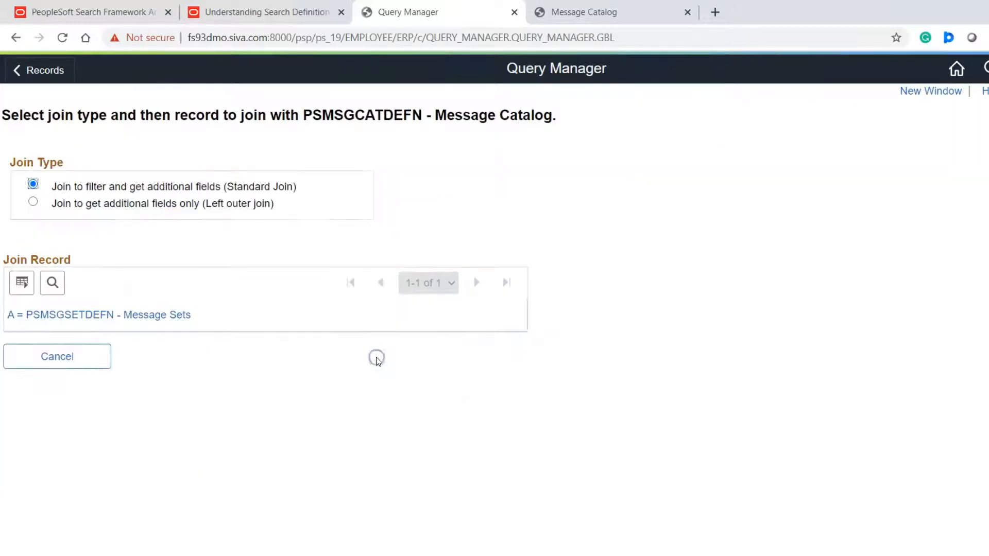
{"action": "left_click", "coordinate": [66, 316]}
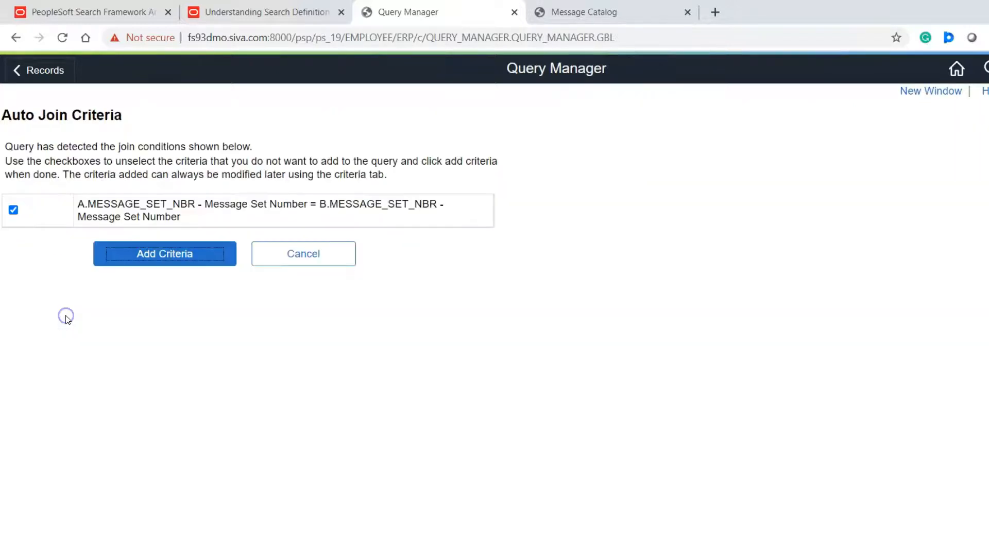
{"action": "left_click", "coordinate": [172, 261]}
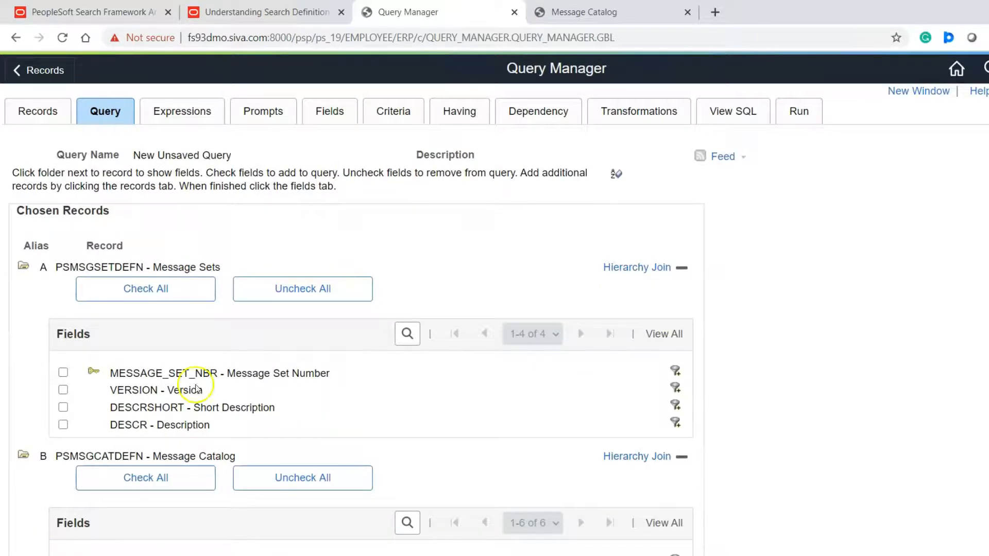
Step: Include MESSAGE_SET_NBR, DESCRSHORT and DESCR from the Message Sets record in the query
{"action": "left_click", "coordinate": [62, 372]}
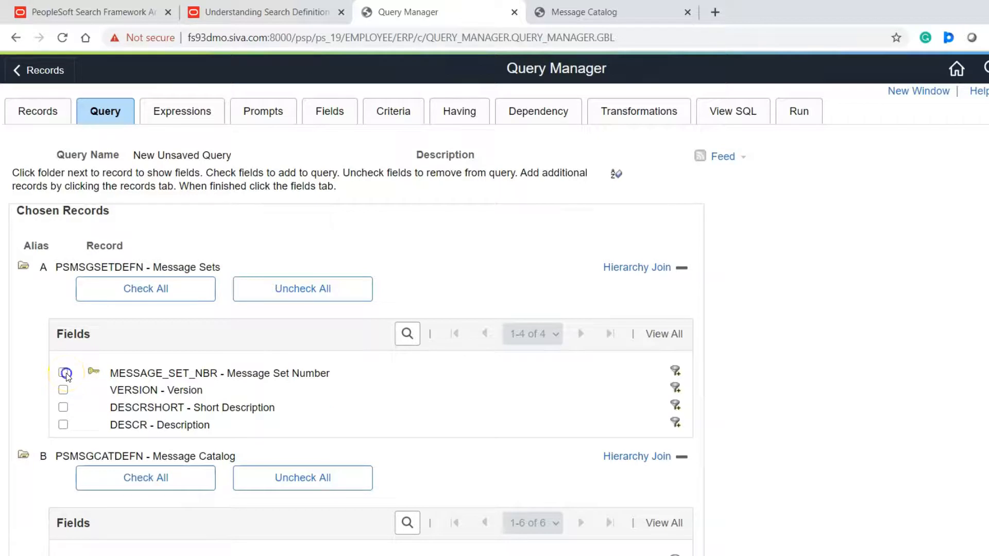
{"action": "left_click", "coordinate": [64, 409]}
{"action": "left_click", "coordinate": [63, 425]}
Step: Check the Message Catalog page's fields and include MESSAGE_NBR, MESSAGE_TEXT, MSG_SEVERITY and LAST_UPDATE_DTTM from PSMSGCATDEFN in the query
{"action": "left_click", "coordinate": [574, 10]}
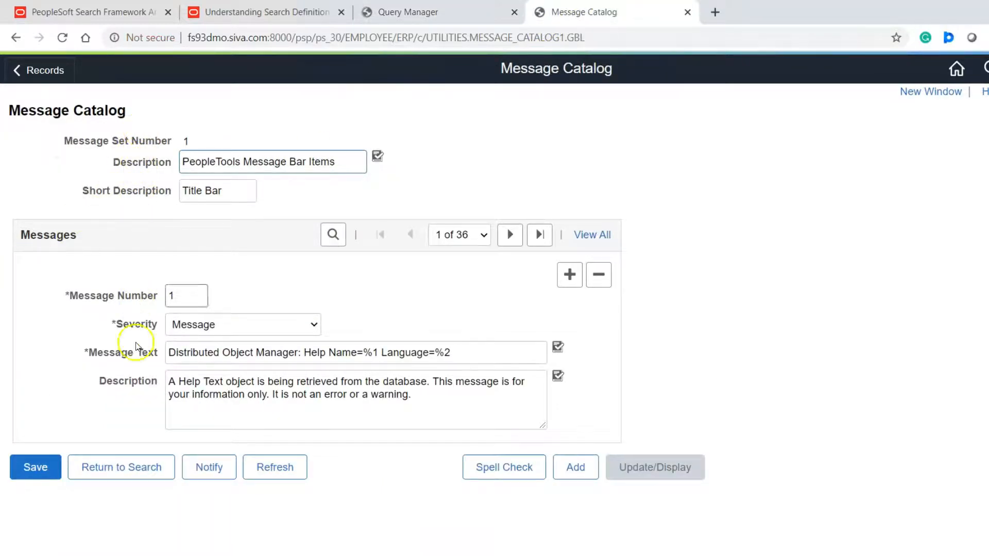
{"action": "left_click", "coordinate": [407, 14]}
{"action": "scroll", "coordinate": [81, 541], "scroll_direction": "down", "scroll_amount": 3}
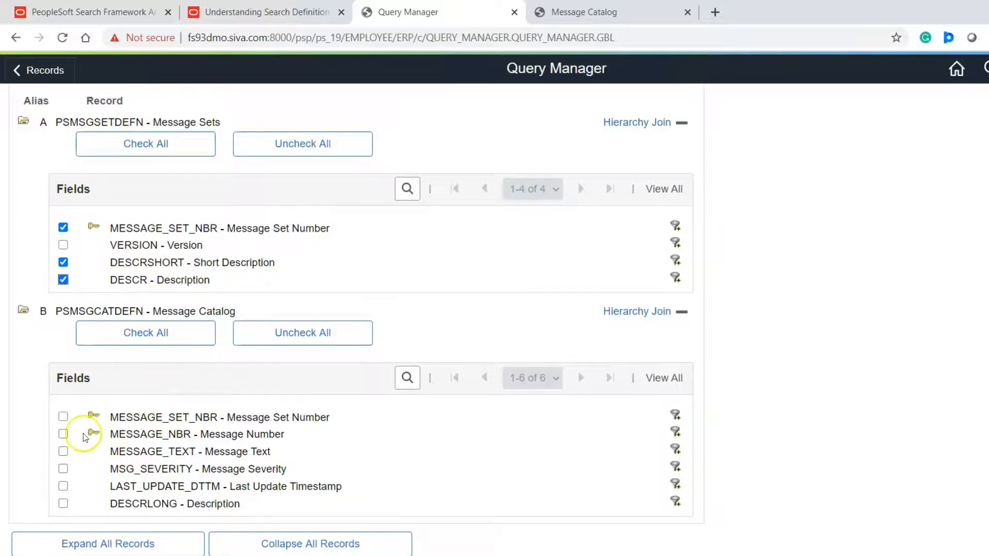
{"action": "left_click", "coordinate": [63, 435]}
{"action": "left_click", "coordinate": [63, 451]}
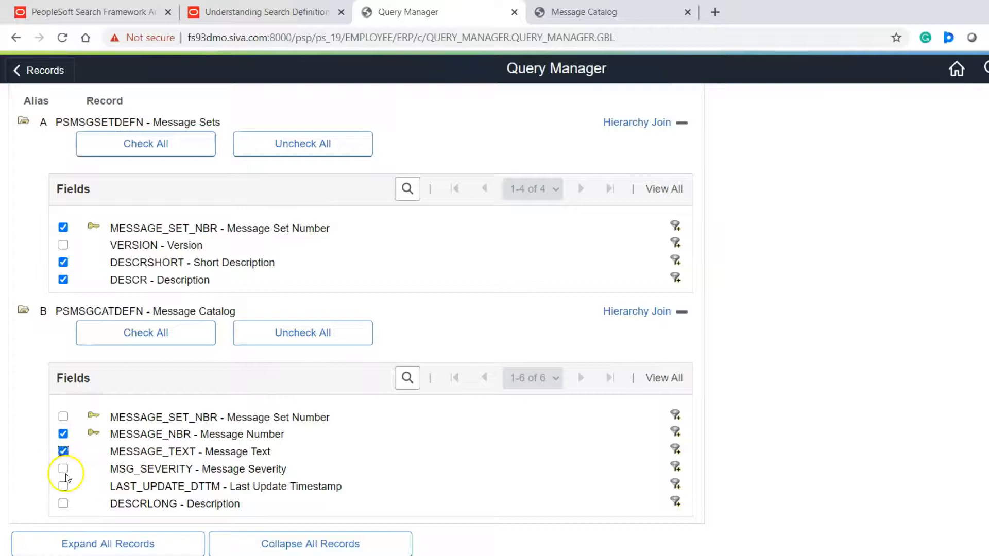
{"action": "left_click", "coordinate": [63, 468]}
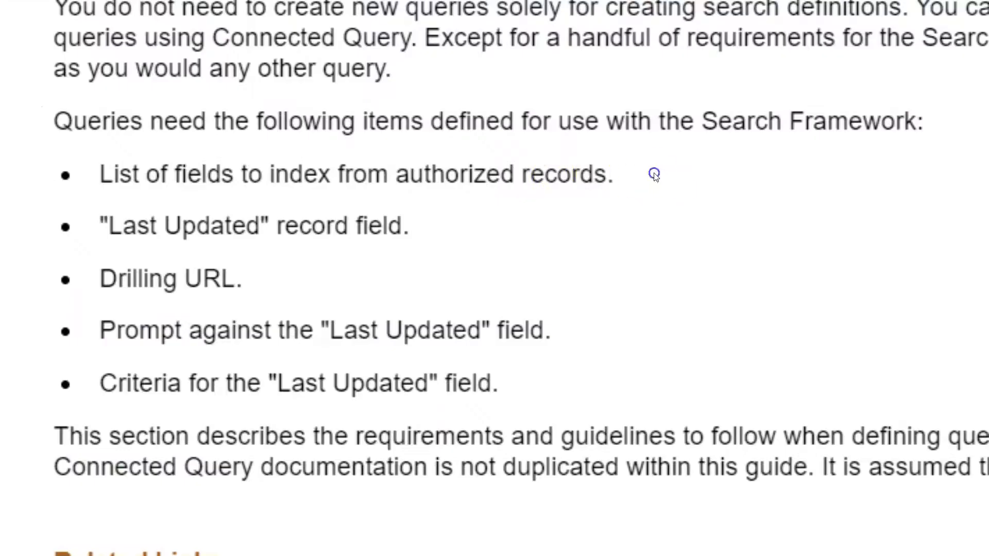
Step: Review the documentation's query requirements on fields to index, the "Last Updated" record field and the Drilling URL
{"action": "left_click_drag", "start_coordinate": [528, 297], "coordinate": [314, 294]}
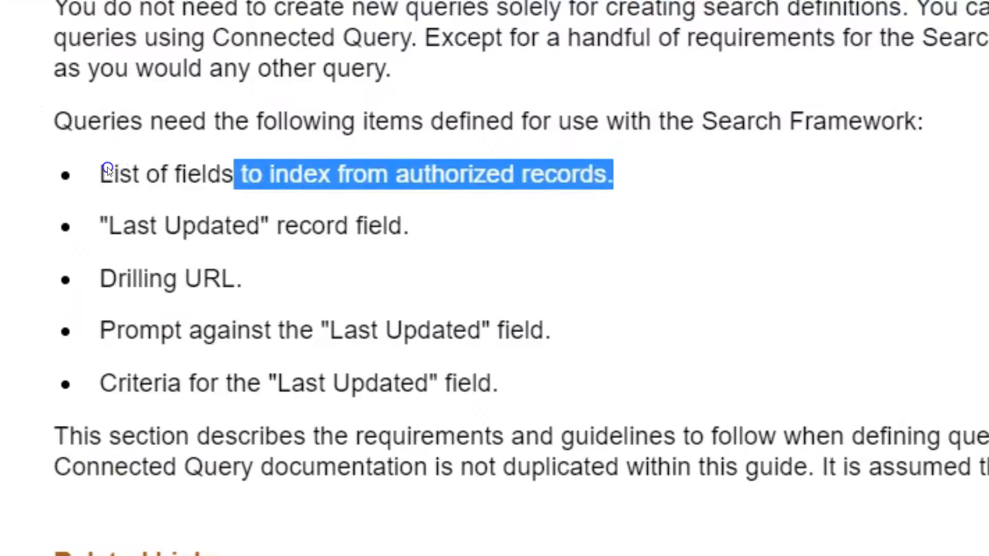
{"action": "left_click_drag", "start_coordinate": [116, 167], "coordinate": [75, 164]}
{"action": "left_click", "coordinate": [426, 225]}
{"action": "left_click_drag", "start_coordinate": [426, 225], "coordinate": [89, 227]}
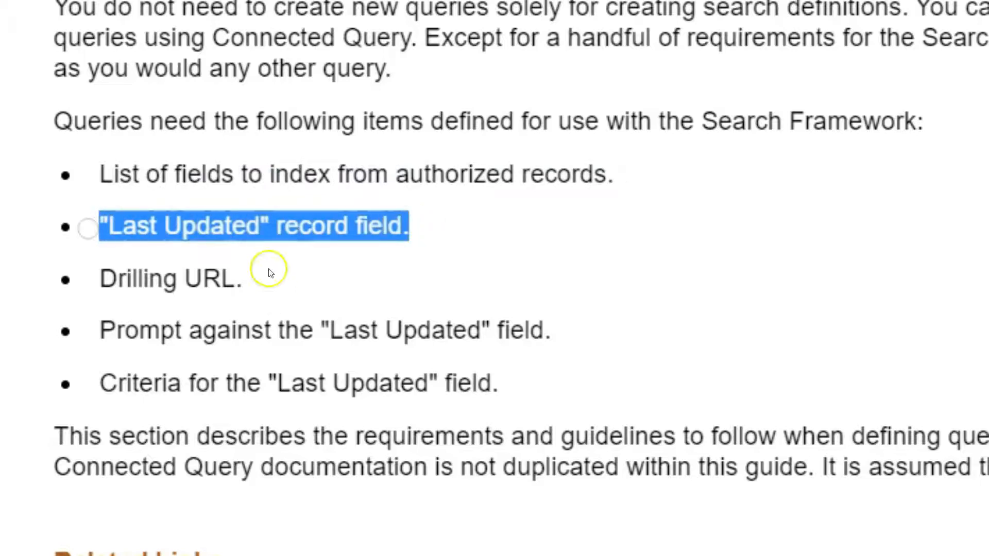
{"action": "left_click_drag", "start_coordinate": [243, 282], "coordinate": [82, 285]}
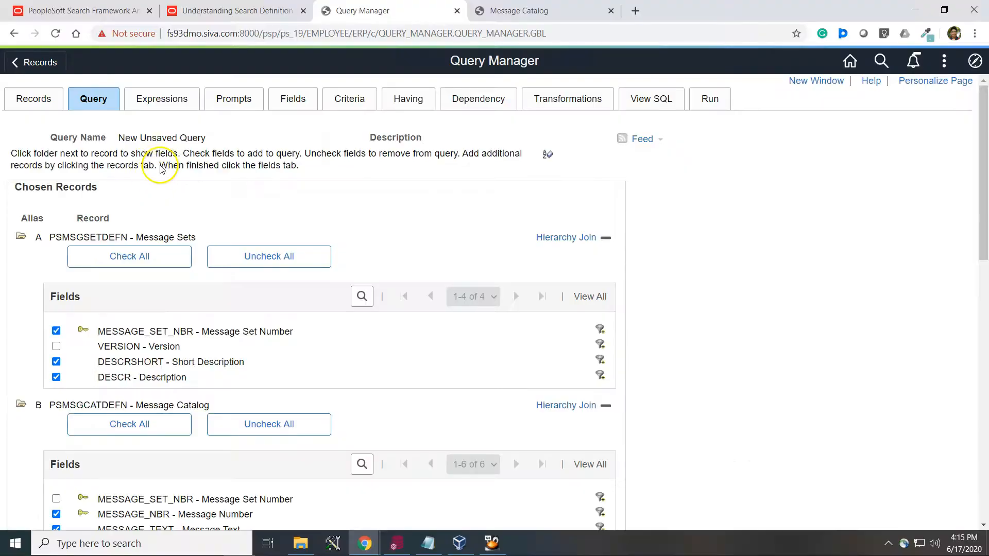
Step: Add a Drilling URL expression with a component URL for menu UTILITIES, market GBL, component MESSAGE_CATALOG1, page MESSAGE_CATALOG and action Update
{"action": "left_click", "coordinate": [160, 101]}
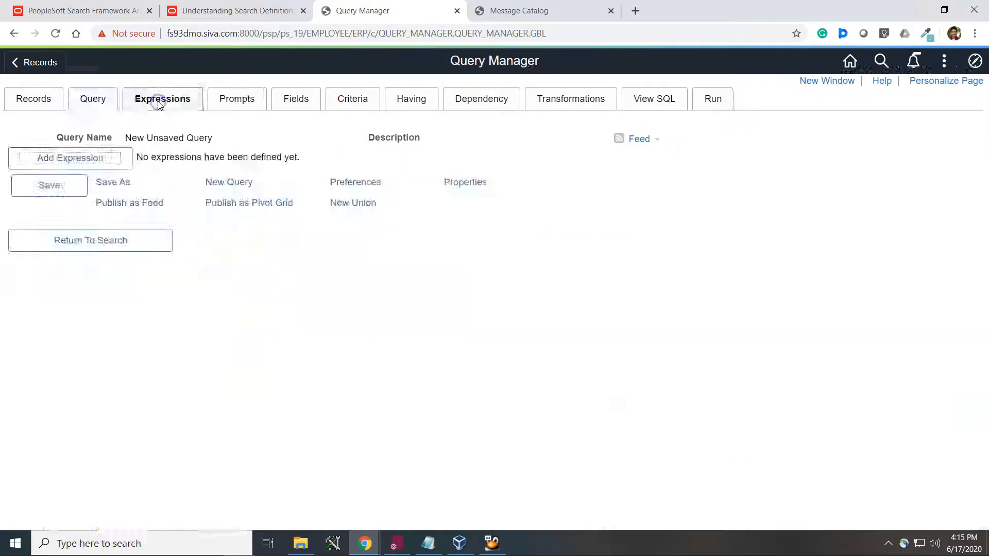
{"action": "left_click", "coordinate": [85, 159]}
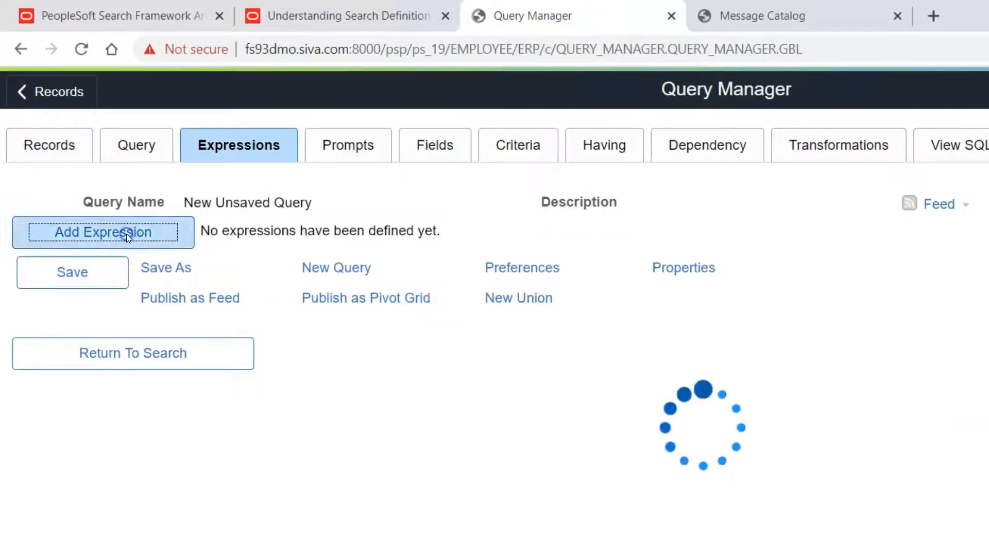
{"action": "left_click", "coordinate": [113, 219]}
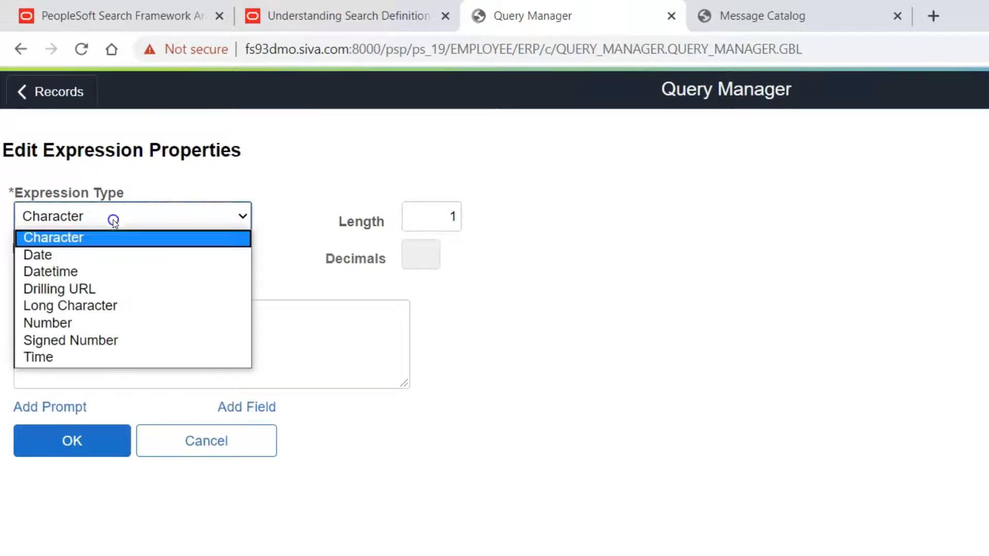
{"action": "left_click", "coordinate": [73, 289]}
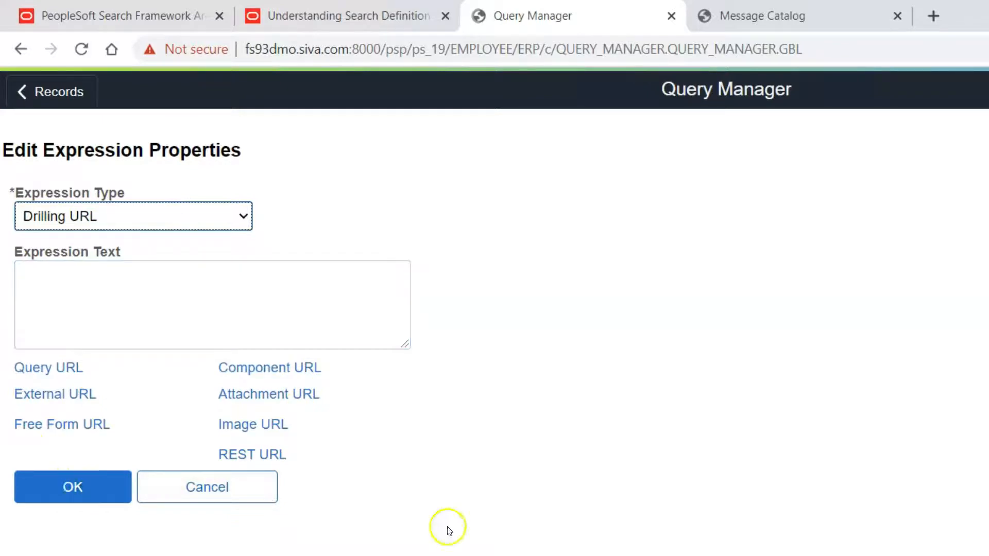
{"action": "left_click", "coordinate": [283, 372]}
{"action": "left_click", "coordinate": [283, 309]}
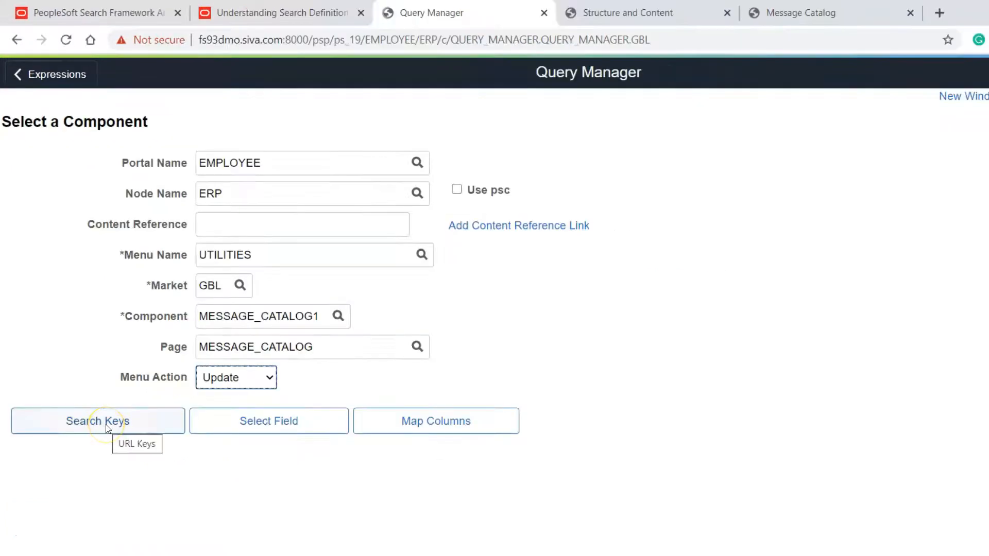
Step: Load the component's search keys, map MESSAGE_SET_NBR to A.MESSAGE_SET_NBR as a URL key, and accept the drilling URL expression
{"action": "left_click", "coordinate": [107, 428]}
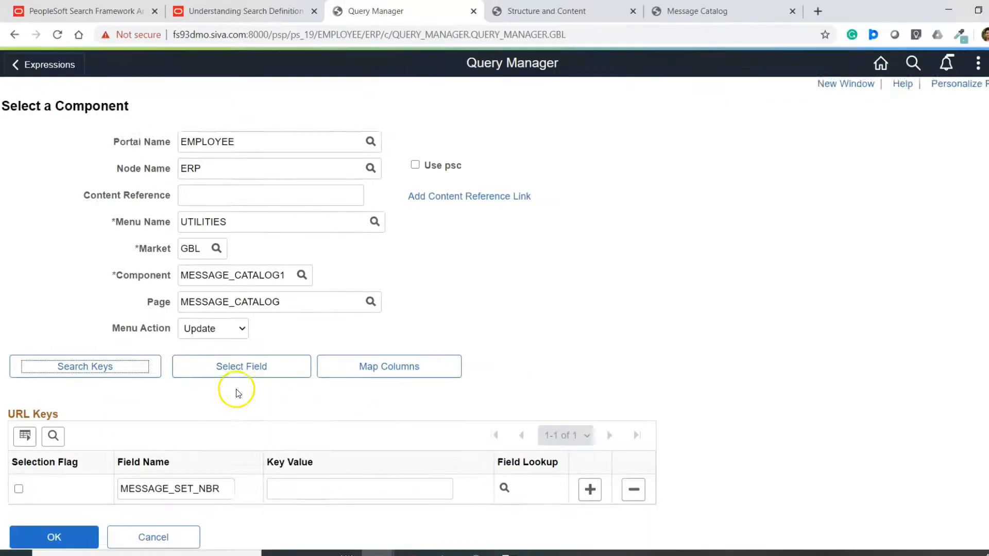
{"action": "scroll", "coordinate": [238, 393], "scroll_direction": "down", "scroll_amount": 1}
{"action": "left_click", "coordinate": [18, 448]}
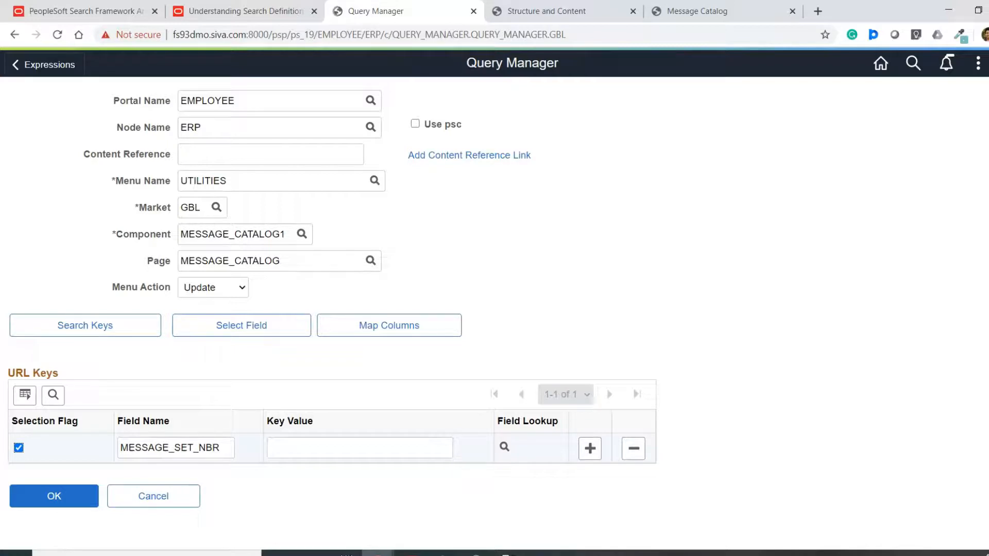
{"action": "left_click", "coordinate": [504, 449]}
{"action": "left_click", "coordinate": [45, 223]}
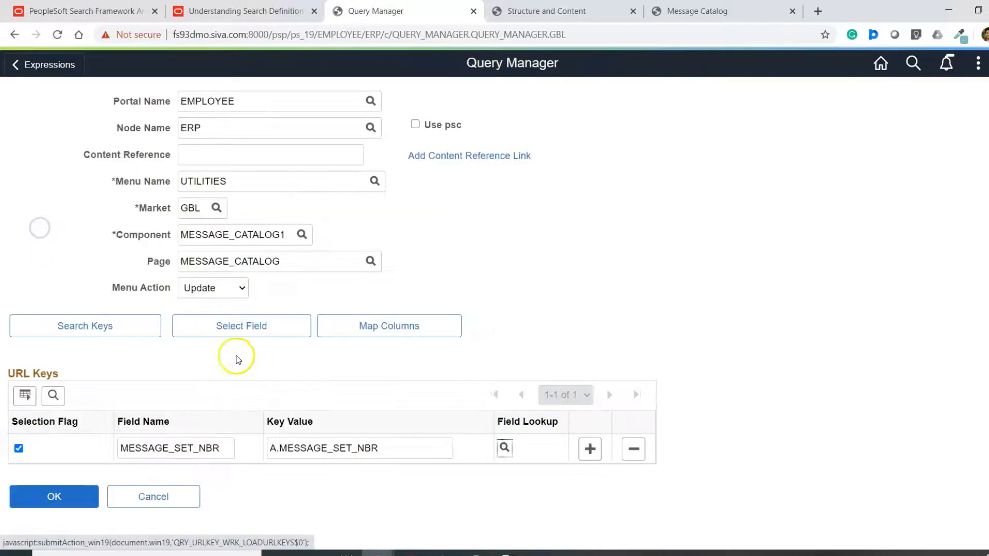
{"action": "left_click", "coordinate": [61, 496]}
{"action": "left_click", "coordinate": [57, 344]}
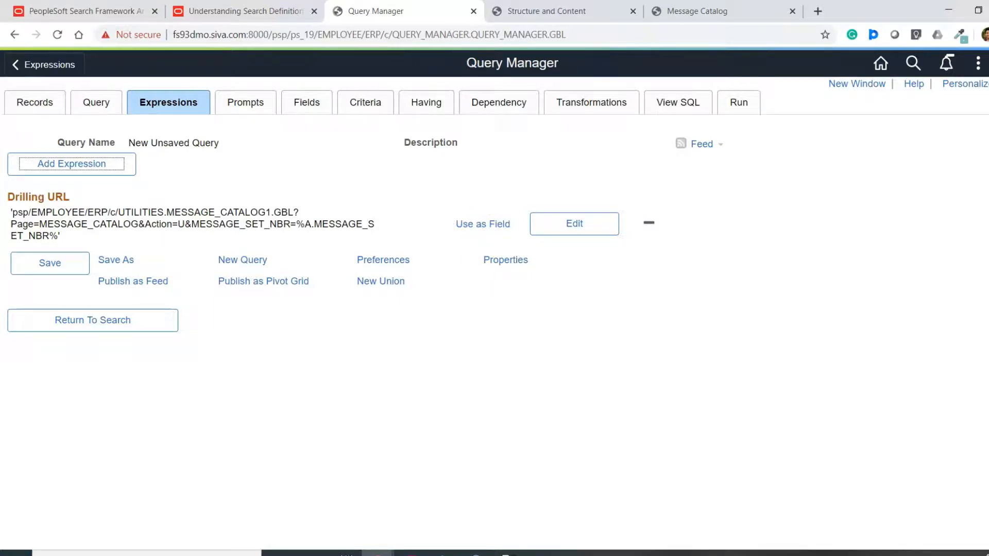
Step: Use the drilling URL expression as a query field and set its unique field name to MSG_CAT_DRILL
{"action": "left_click", "coordinate": [479, 224]}
{"action": "scroll", "coordinate": [851, 428], "scroll_direction": "down", "scroll_amount": 1}
{"action": "left_click", "coordinate": [855, 427]}
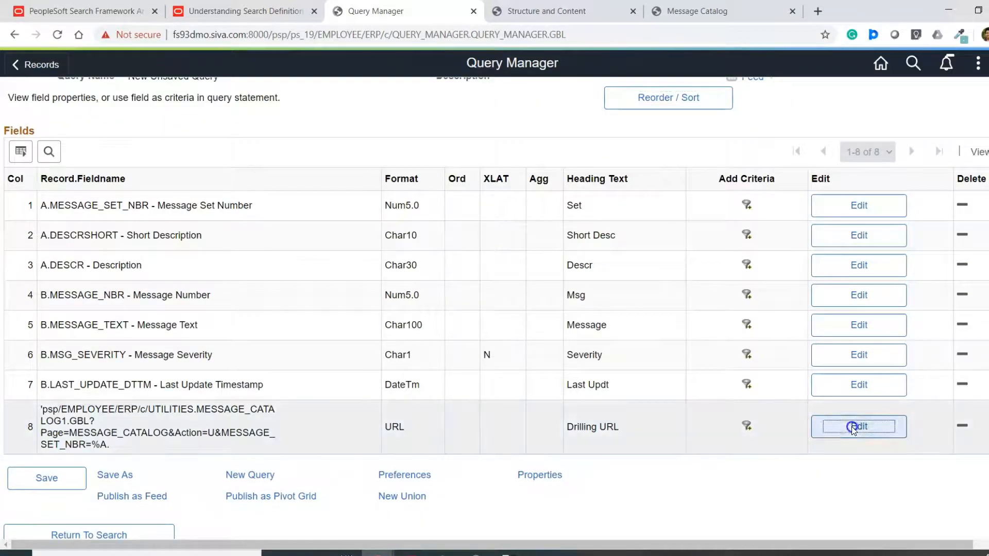
{"action": "left_click", "coordinate": [76, 294]}
{"action": "left_click_drag", "start_coordinate": [98, 296], "coordinate": [23, 289]}
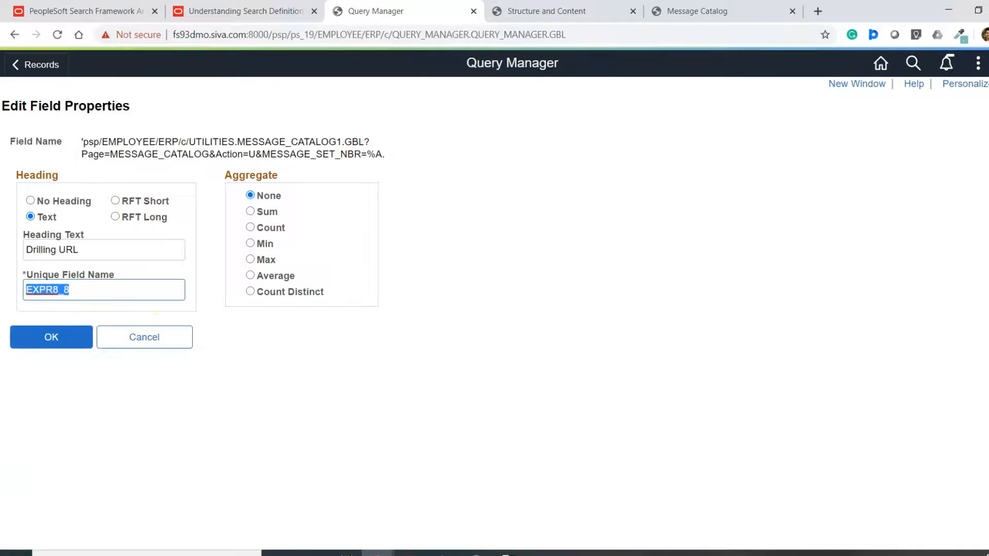
{"action": "type", "text": "MSG_CAT_DRILL"}
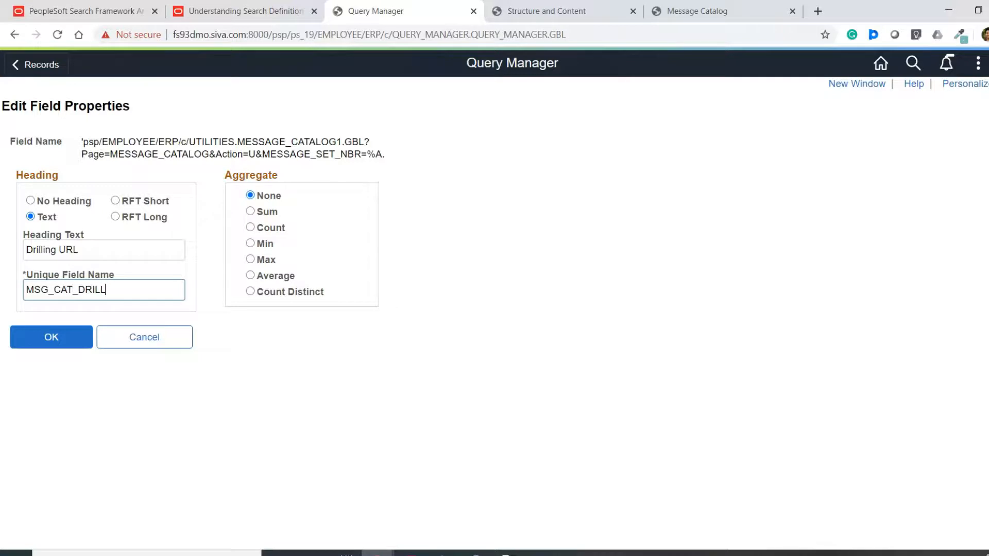
{"action": "left_click", "coordinate": [54, 336]}
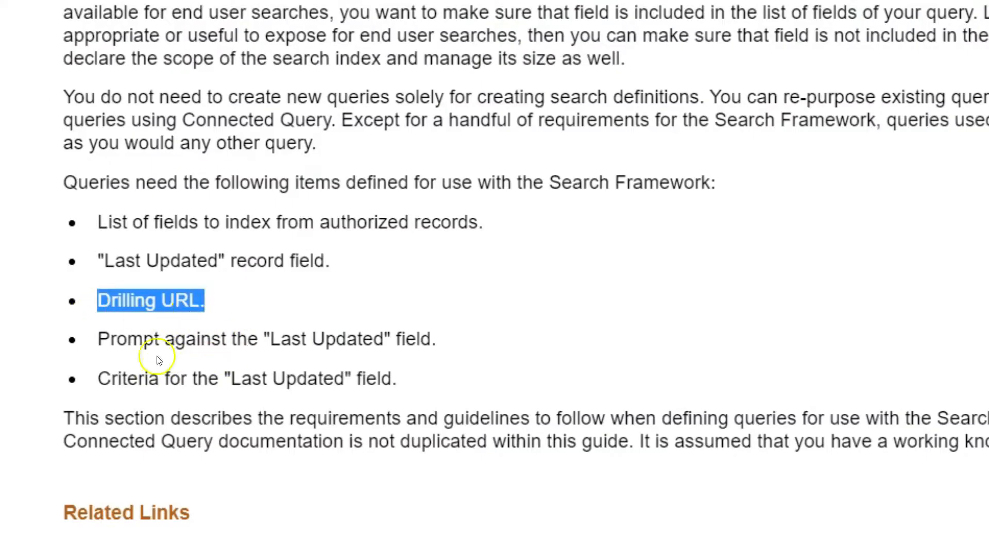
Step: Check the documentation's requirement for a prompt against the "Last Updated" field
{"action": "left_click", "coordinate": [122, 350]}
{"action": "left_click_drag", "start_coordinate": [441, 340], "coordinate": [73, 338]}
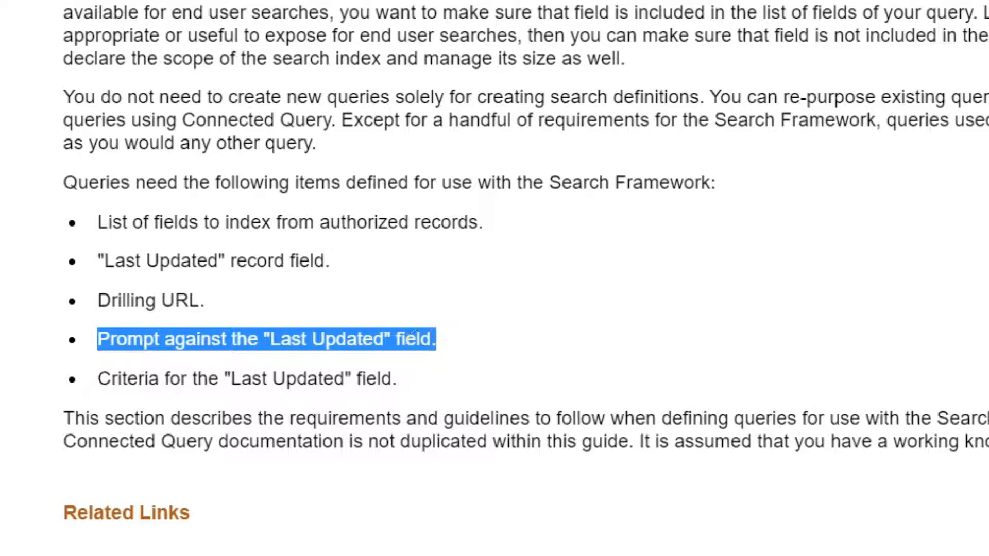
Step: Following the documented "Last Updated" criteria requirement, start a query criterion on B.LAST_UPDATE_DTTM with the condition type "not less than"
{"action": "left_click", "coordinate": [137, 389]}
{"action": "left_click_drag", "start_coordinate": [401, 379], "coordinate": [125, 366]}
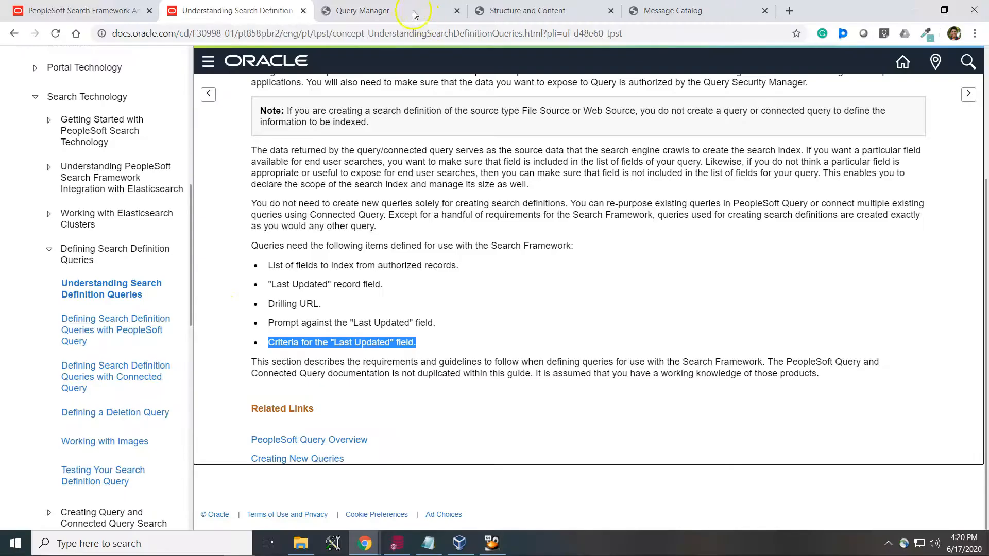
{"action": "left_click", "coordinate": [413, 11]}
{"action": "left_click", "coordinate": [349, 106]}
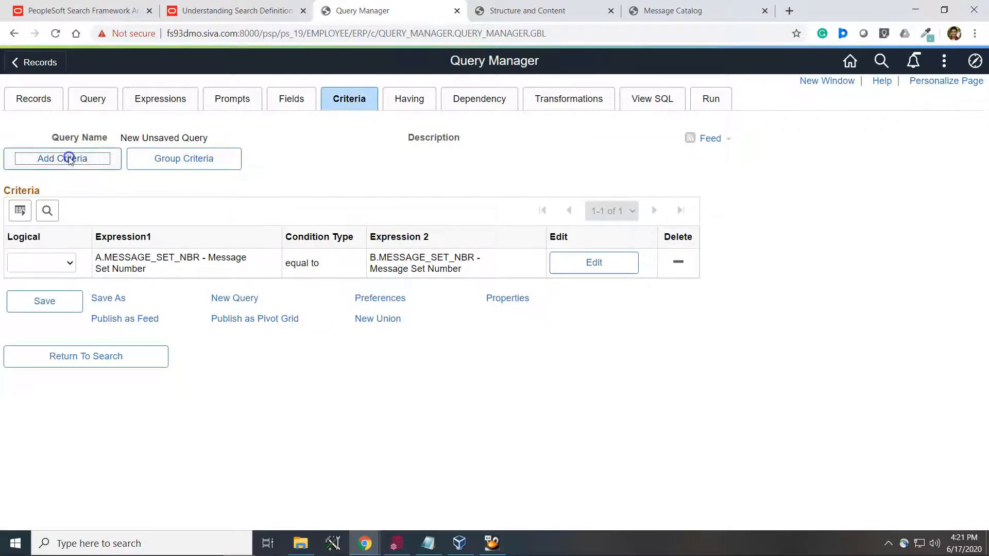
{"action": "left_click", "coordinate": [80, 160]}
{"action": "left_click", "coordinate": [185, 215]}
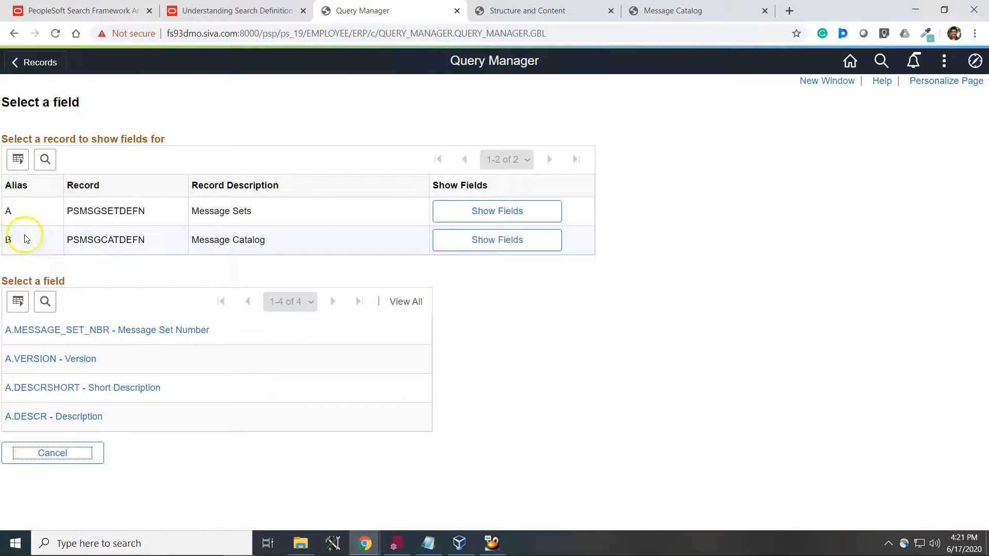
{"action": "left_click", "coordinate": [476, 242]}
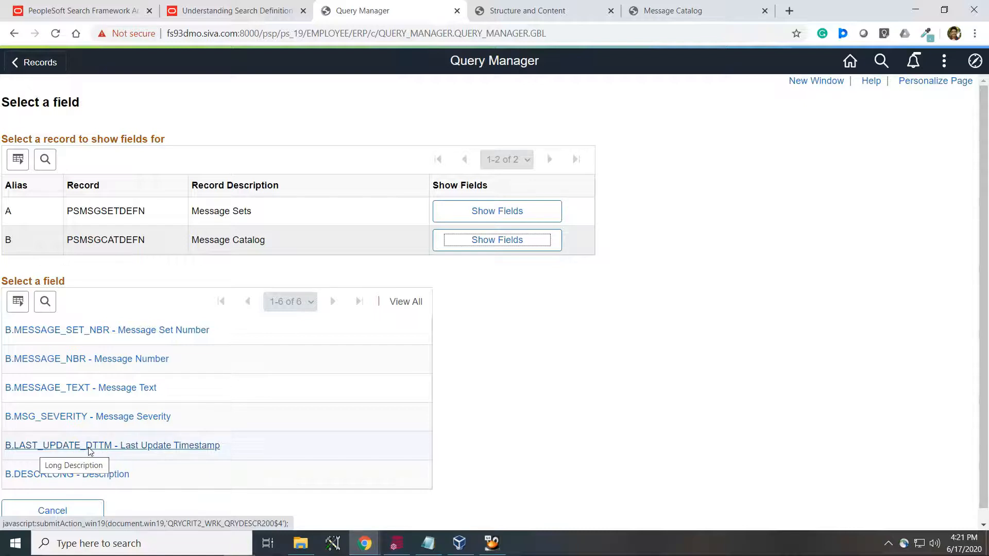
{"action": "left_click", "coordinate": [61, 447]}
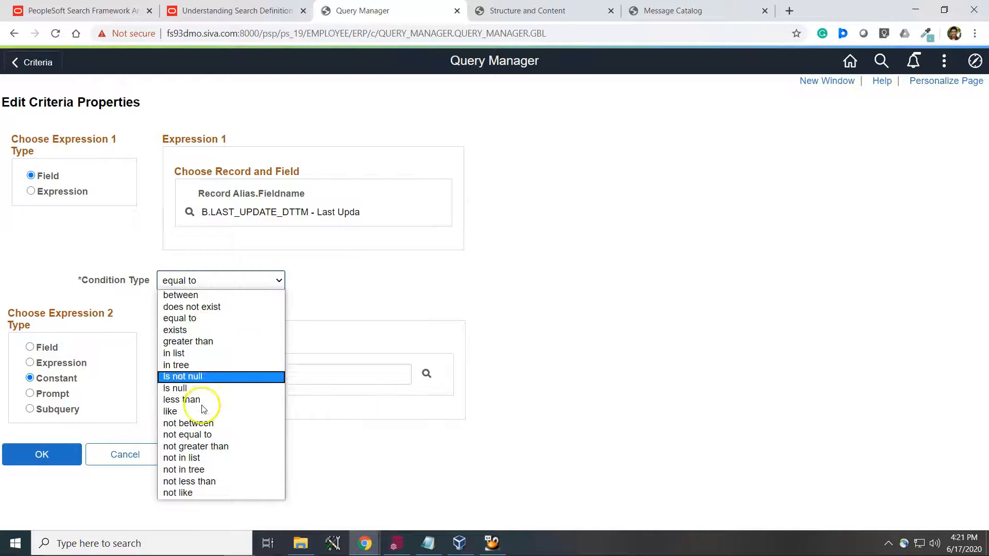
{"action": "left_click", "coordinate": [192, 482]}
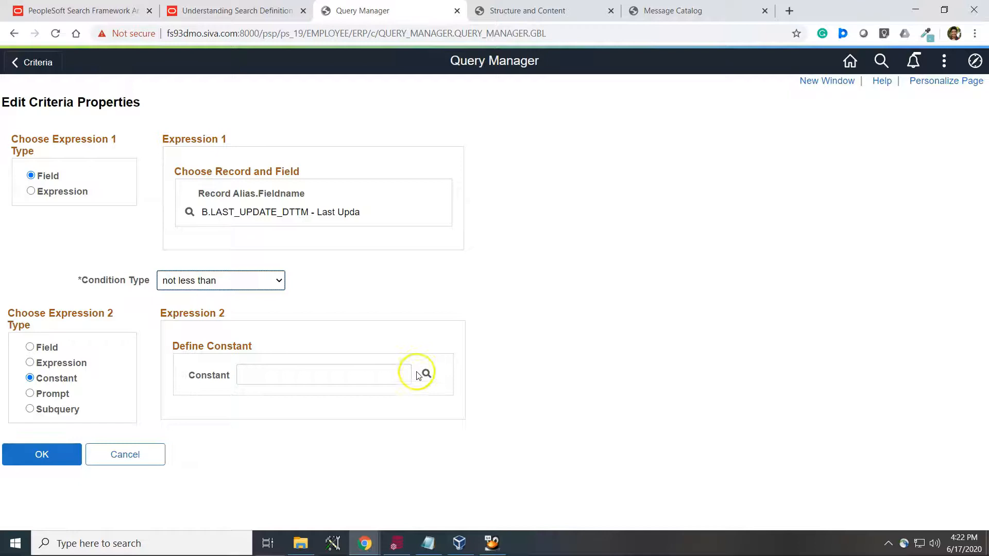
Step: Compare the timestamp against a new LAST_UPDATE_DTTM prompt with its default properties and accept the criterion
{"action": "left_click", "coordinate": [30, 394]}
{"action": "left_click", "coordinate": [320, 374]}
{"action": "left_click", "coordinate": [52, 434]}
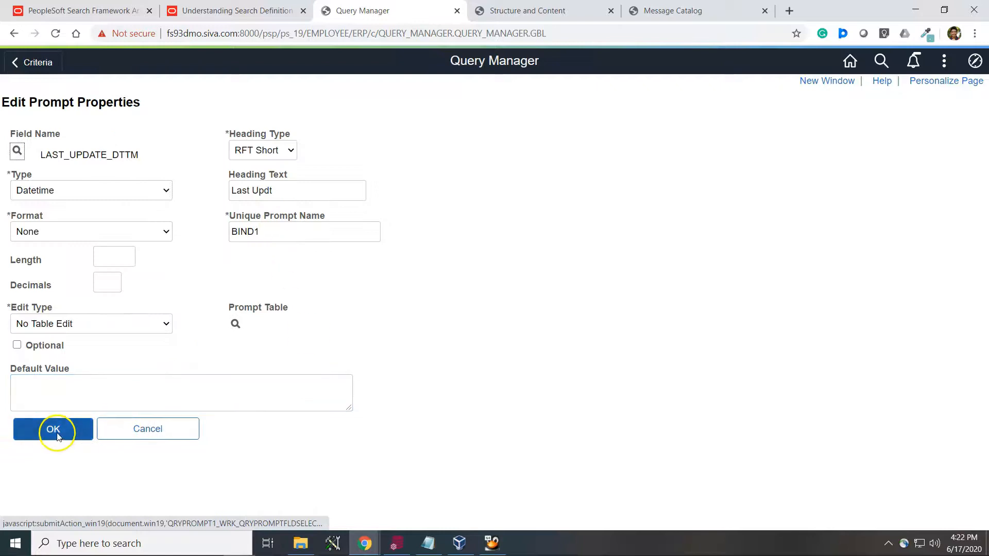
{"action": "left_click", "coordinate": [45, 455]}
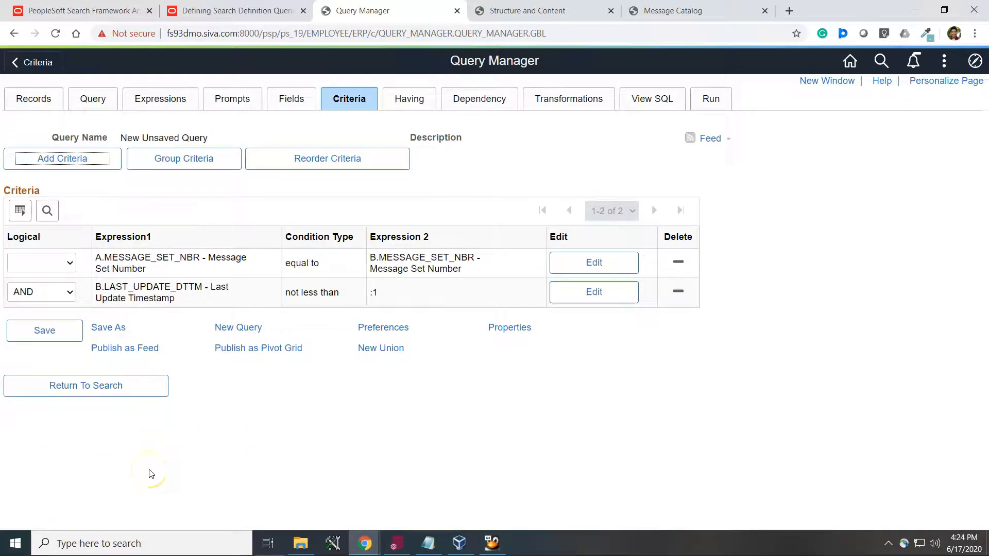
Step: Run the query with the Last Updt prompt set to 01/01/1900 0:0 and check how many rows it returns
{"action": "left_click", "coordinate": [713, 99]}
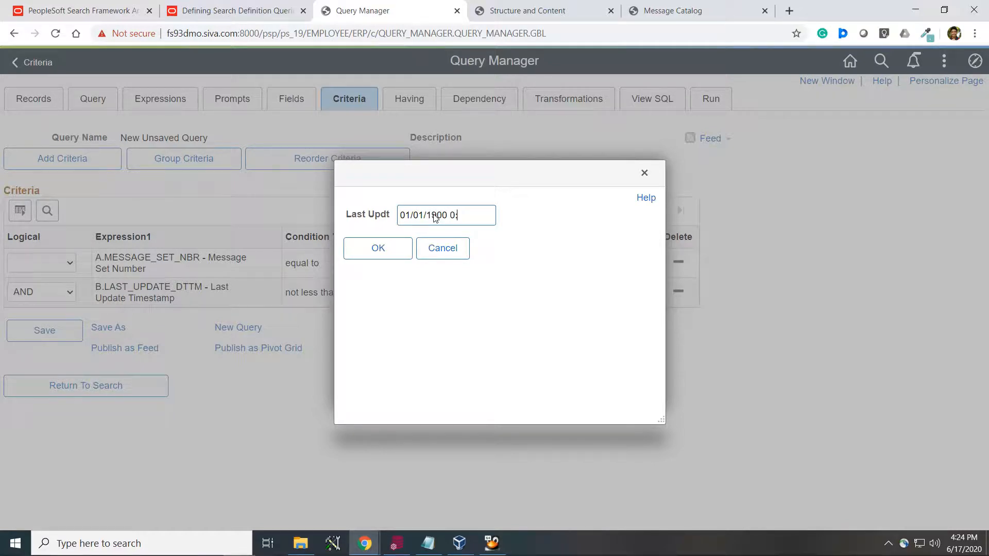
{"action": "type", "text": "0"}
{"action": "left_click", "coordinate": [390, 251]}
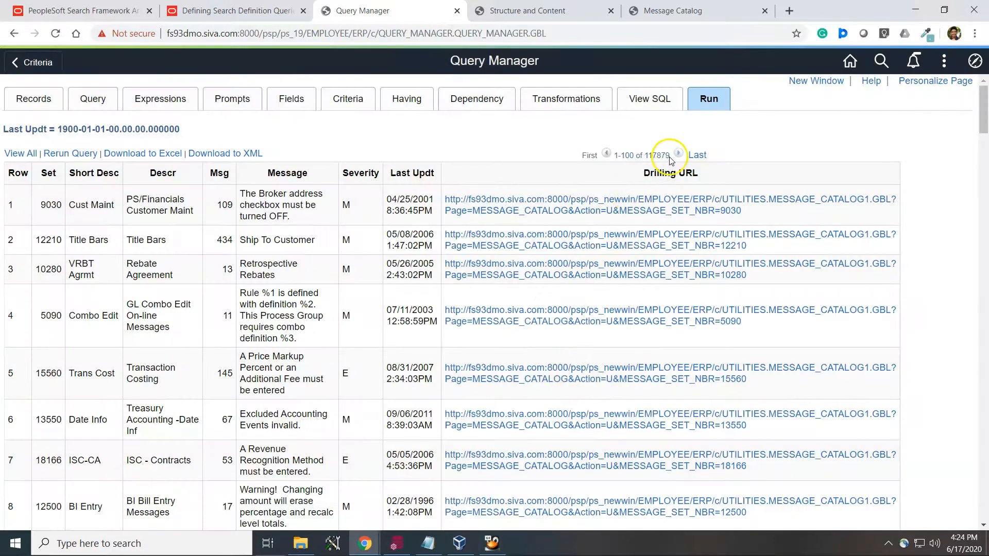
{"action": "left_click", "coordinate": [641, 160]}
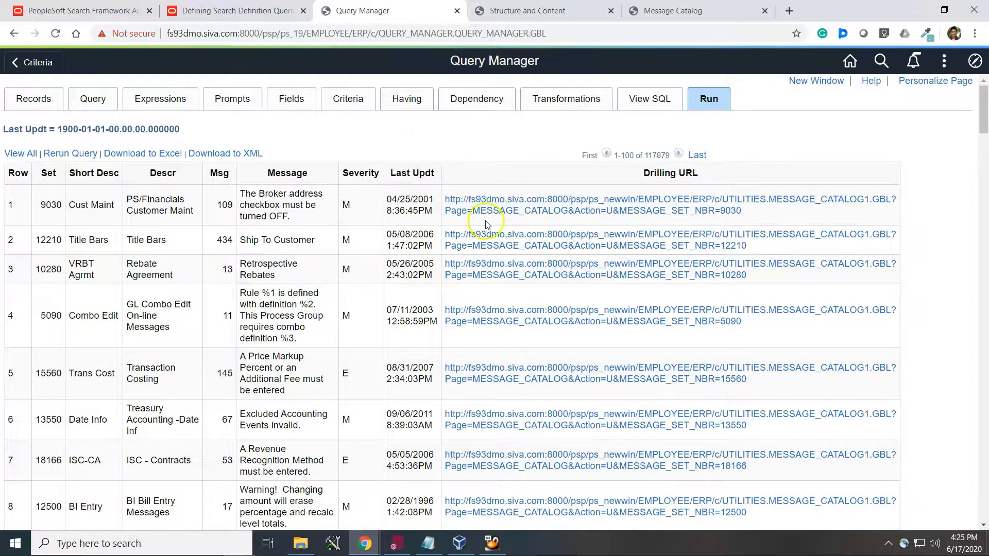
Step: Add a criterion limiting A.MESSAGE_SET_NBR to less than the constant 4000
{"action": "left_click", "coordinate": [346, 100]}
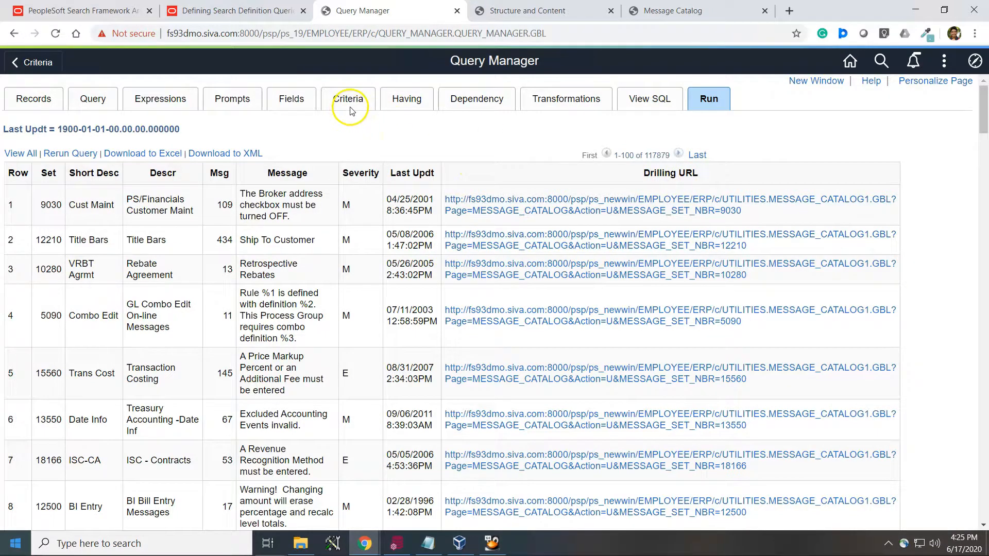
{"action": "left_click", "coordinate": [72, 156]}
{"action": "left_click", "coordinate": [189, 212]}
{"action": "left_click", "coordinate": [440, 210]}
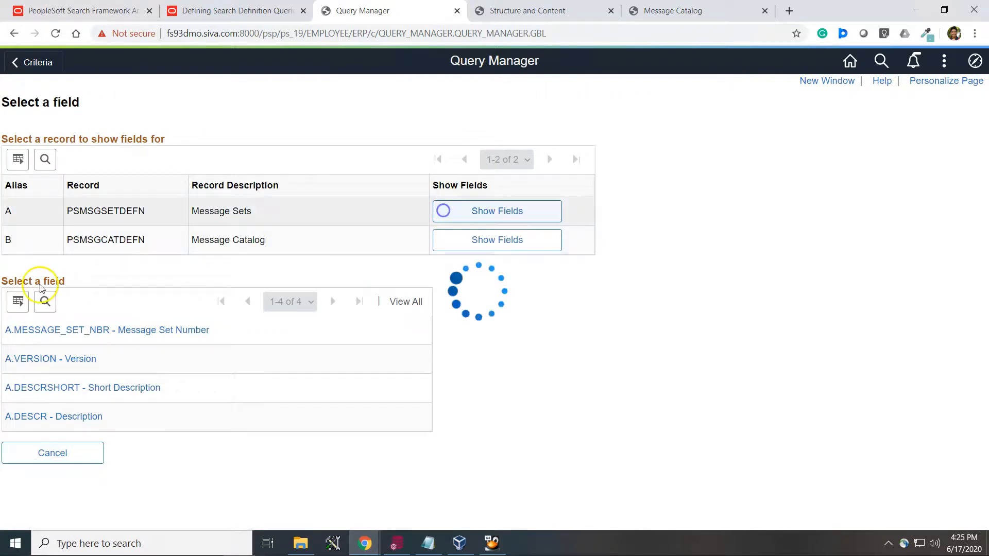
{"action": "left_click", "coordinate": [72, 328]}
{"action": "left_click", "coordinate": [192, 280]}
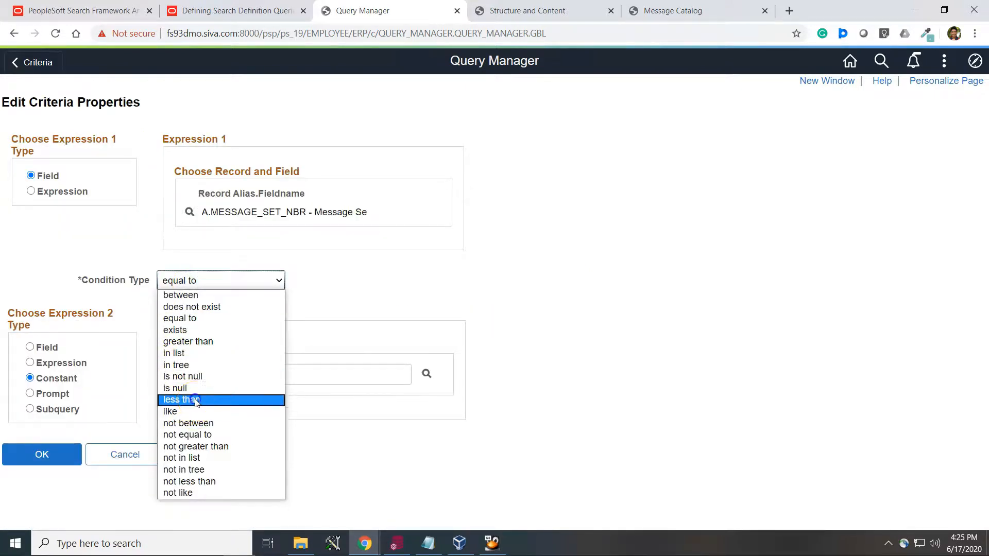
{"action": "left_click", "coordinate": [195, 400]}
{"action": "left_click", "coordinate": [259, 379]}
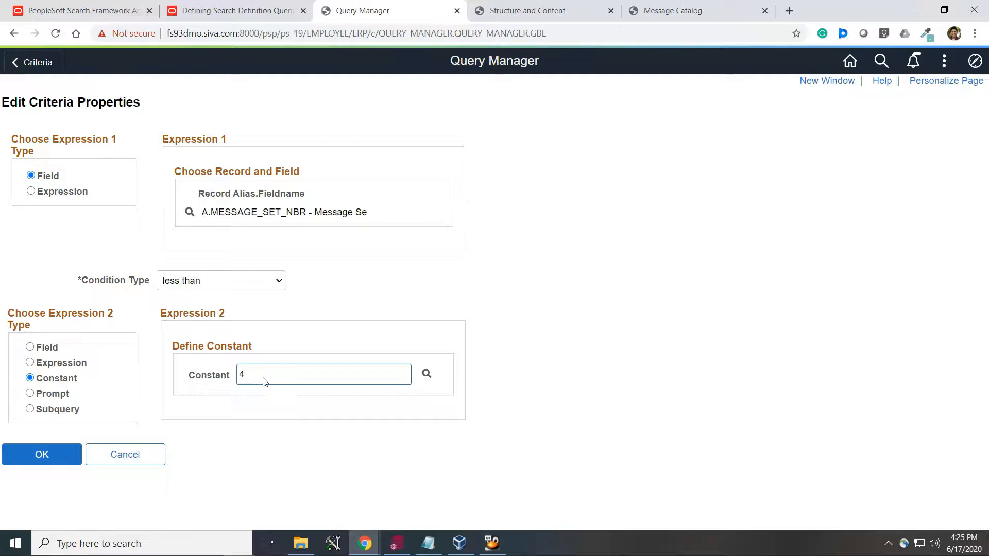
{"action": "left_click", "coordinate": [31, 455]}
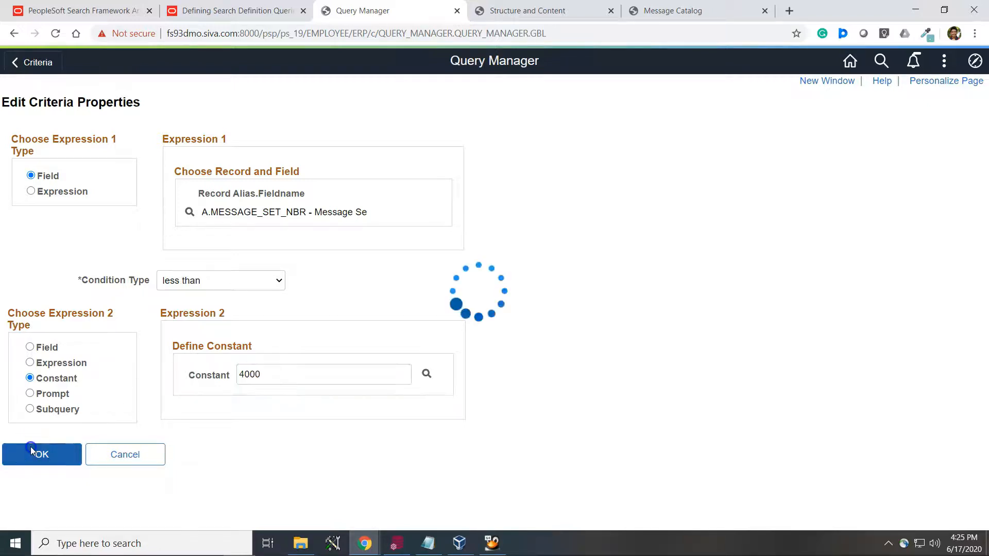
Step: Run the query with Last Updt 01/01/1900 0:0 and test the drilling URL of the second result row
{"action": "left_click", "coordinate": [714, 101]}
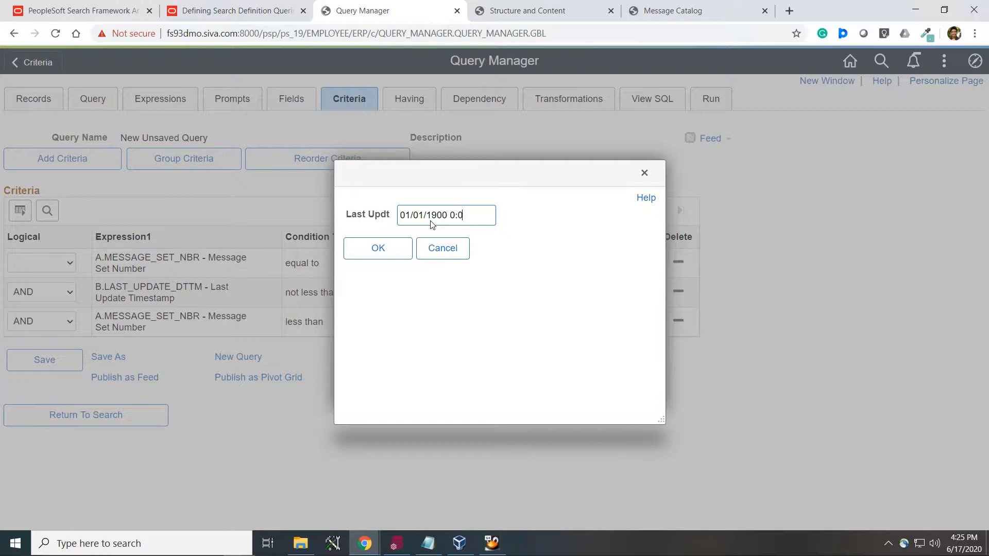
{"action": "left_click", "coordinate": [380, 248]}
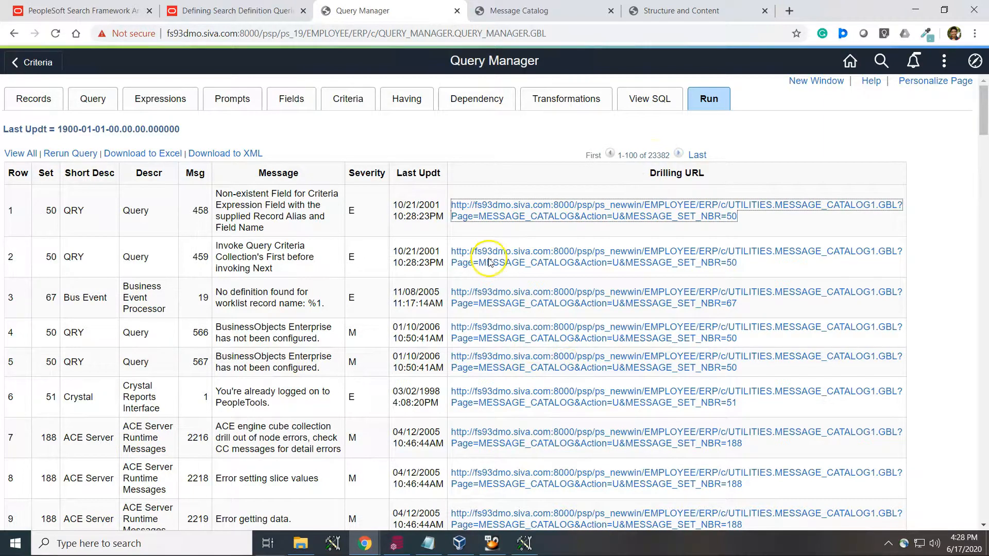
{"action": "left_click", "coordinate": [489, 262]}
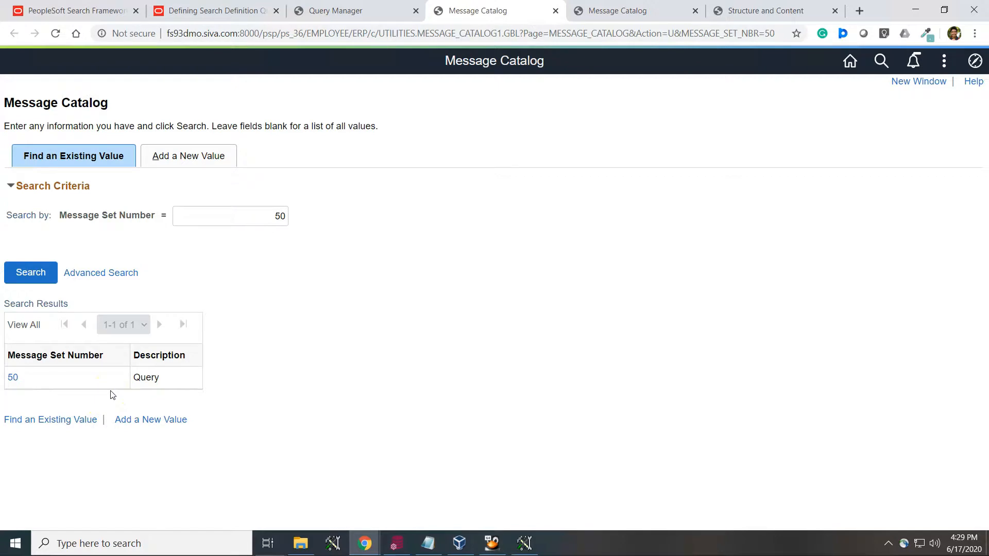
Step: In Application Designer, turn off Force Search Processing for the MESSAGE_CATALOG1 component, and retest the drilling URL of the first result row in the browser
{"action": "left_click", "coordinate": [524, 544]}
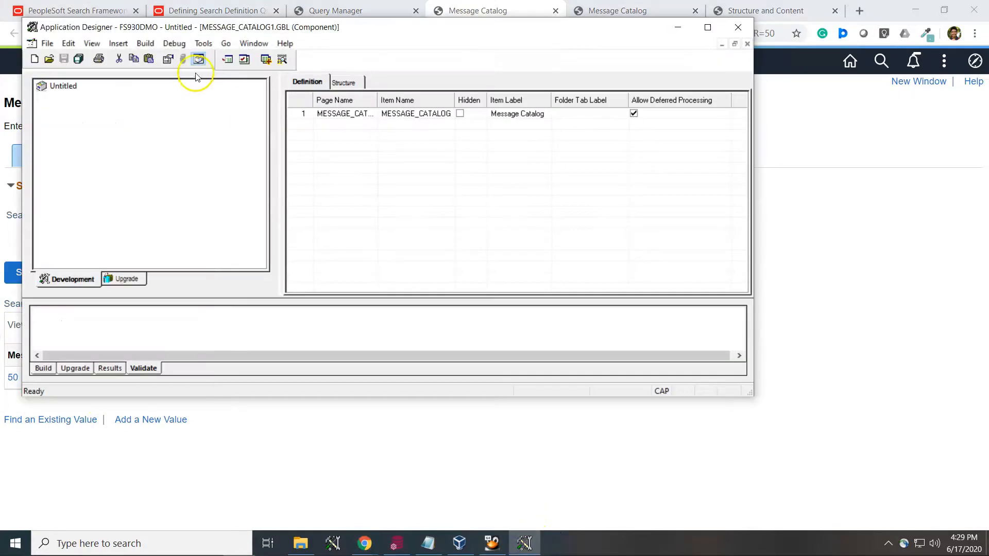
{"action": "left_click", "coordinate": [169, 59]}
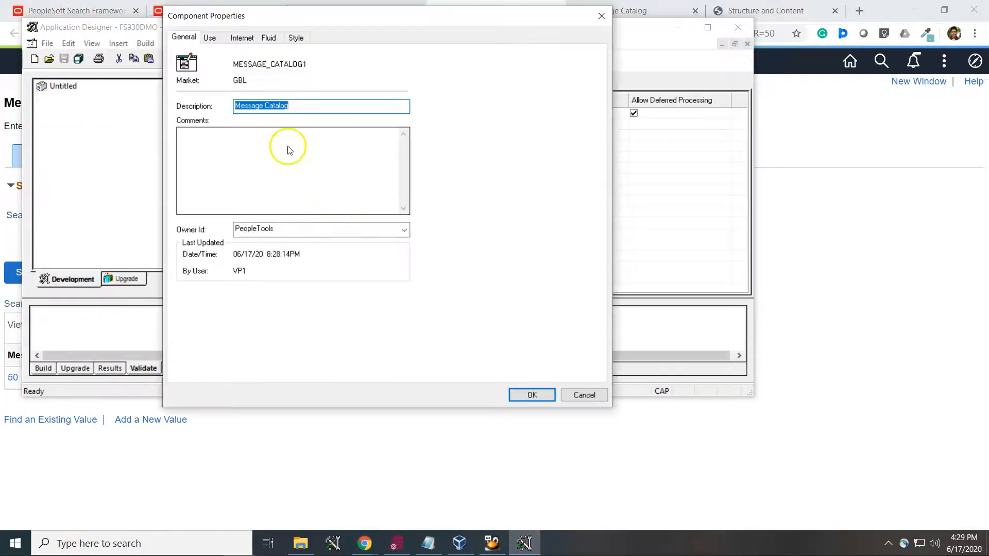
{"action": "left_click", "coordinate": [209, 38]}
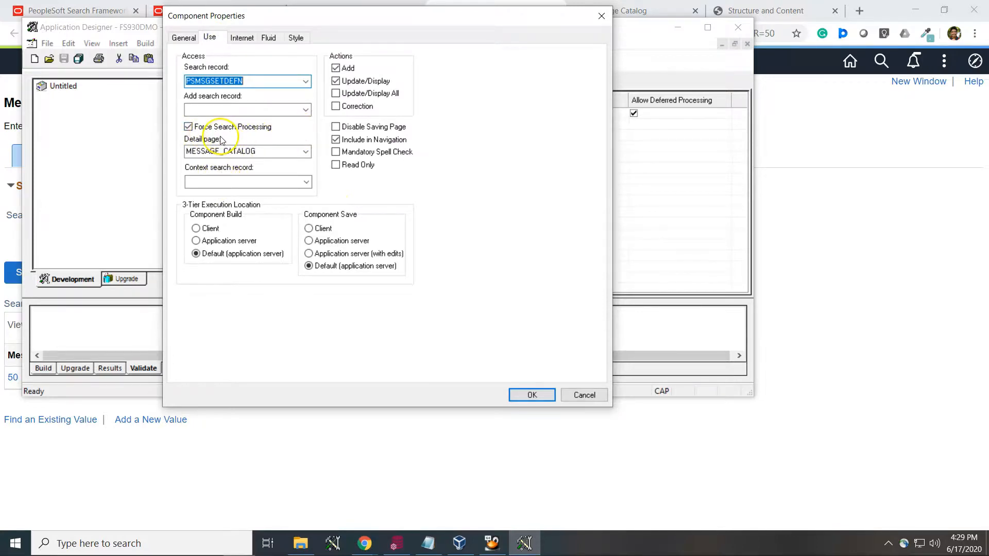
{"action": "left_click", "coordinate": [189, 128]}
{"action": "left_click", "coordinate": [532, 394]}
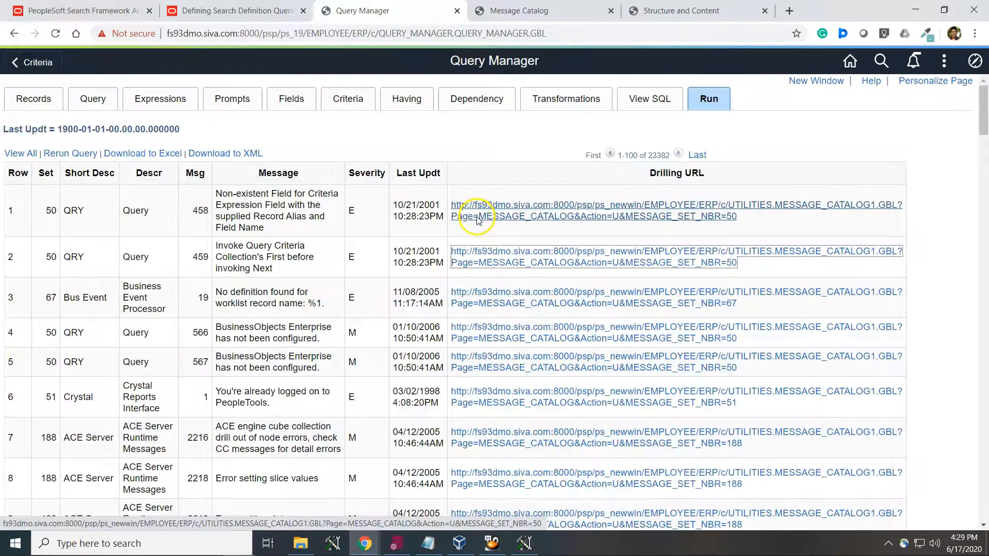
{"action": "left_click", "coordinate": [477, 218]}
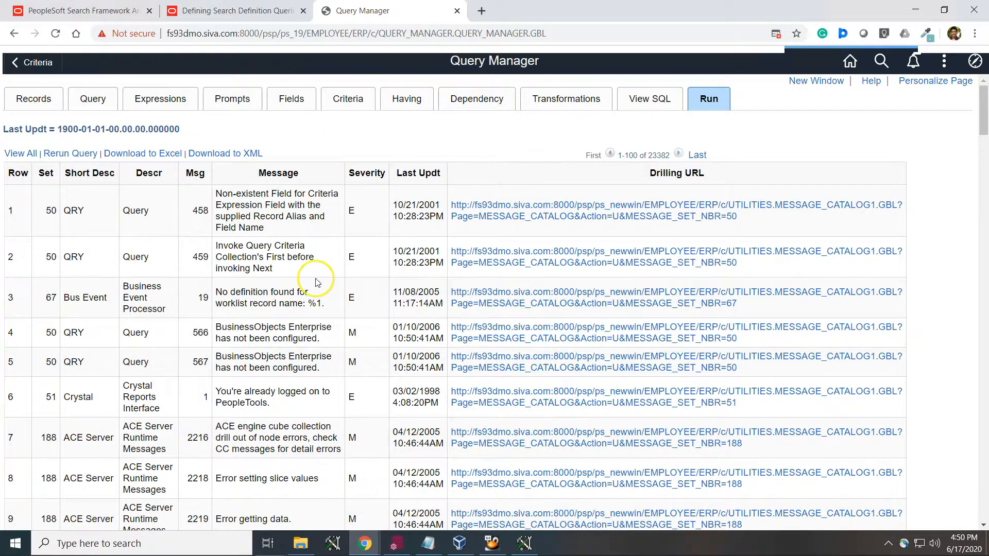
Step: Start saving the query under the name MSG_CAT_SRCH_QRY with the description "Message Catalog Search"
{"action": "left_click", "coordinate": [56, 330]}
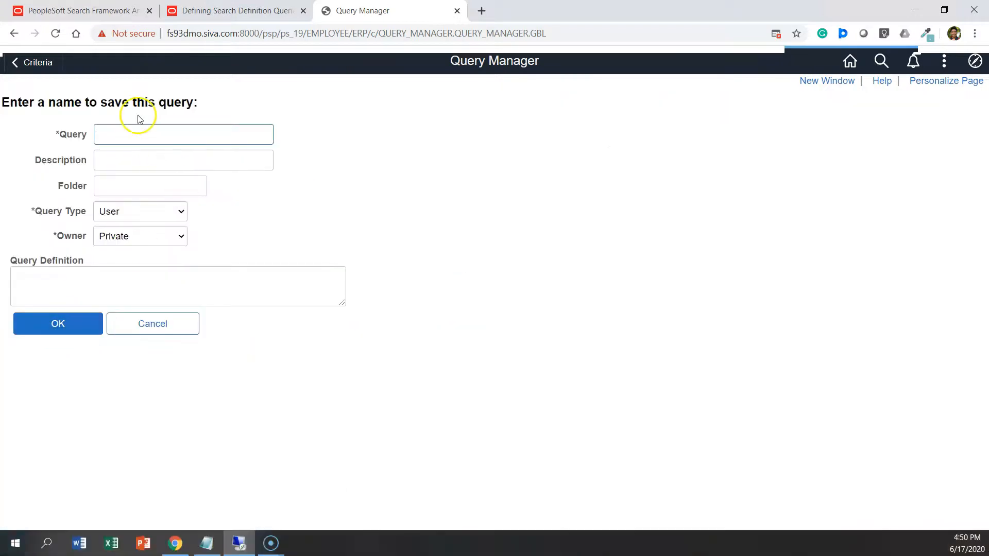
{"action": "left_click", "coordinate": [135, 133]}
{"action": "type", "text": "MS"}
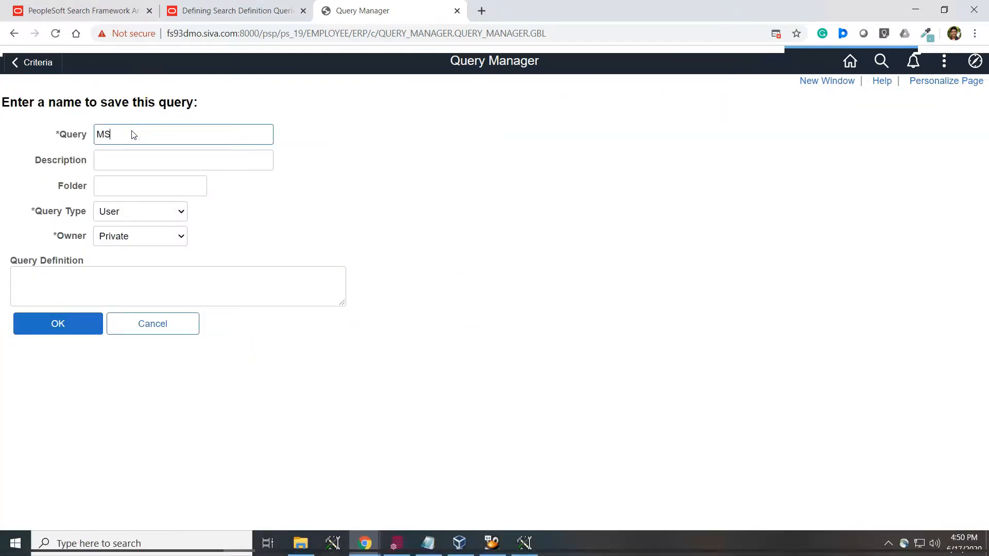
{"action": "type", "text": "G_CNT"}
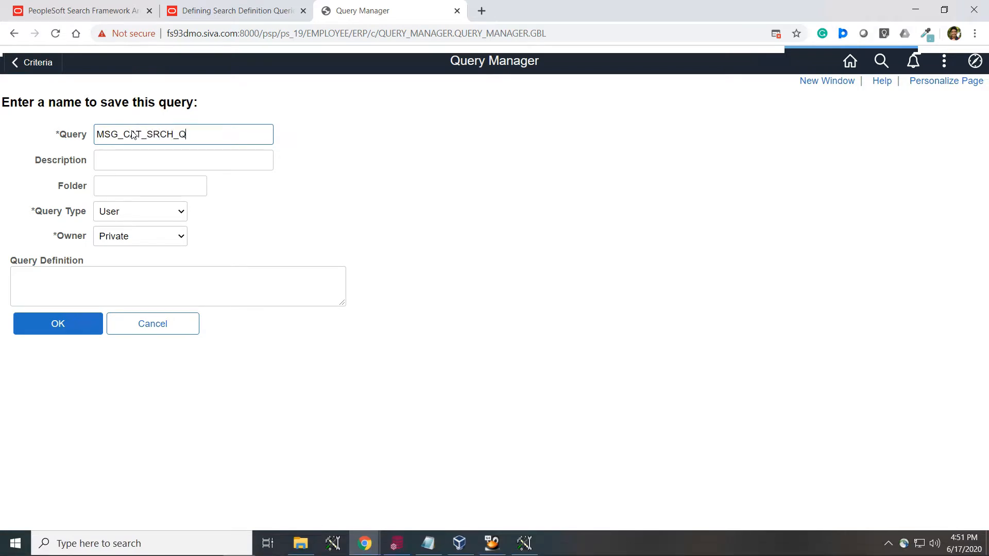
{"action": "type", "text": "_SRCH_QRY"}
{"action": "left_click", "coordinate": [154, 161]}
{"action": "type", "text": "Message Catalog Search"}
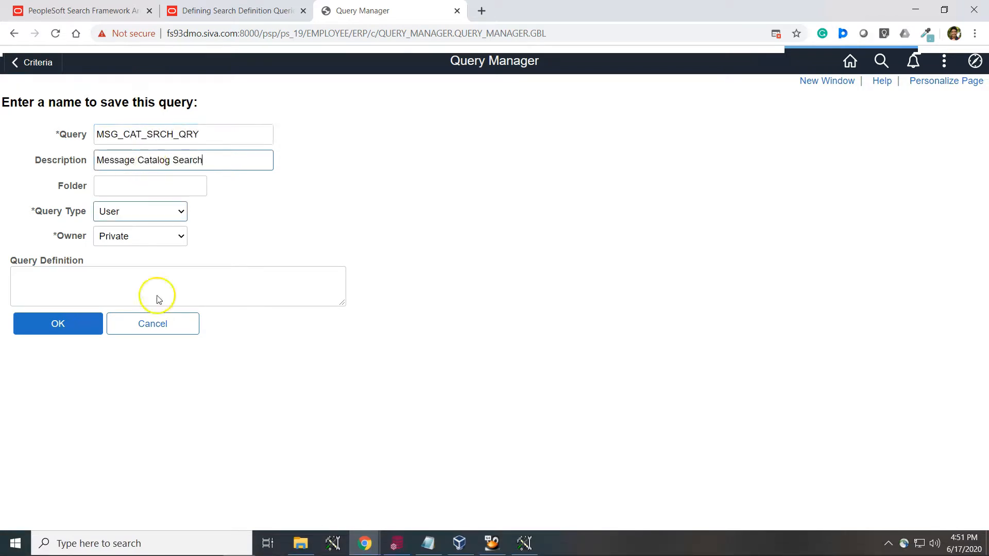
Step: Set the query's owner to Public and complete the save
{"action": "left_click", "coordinate": [144, 239]}
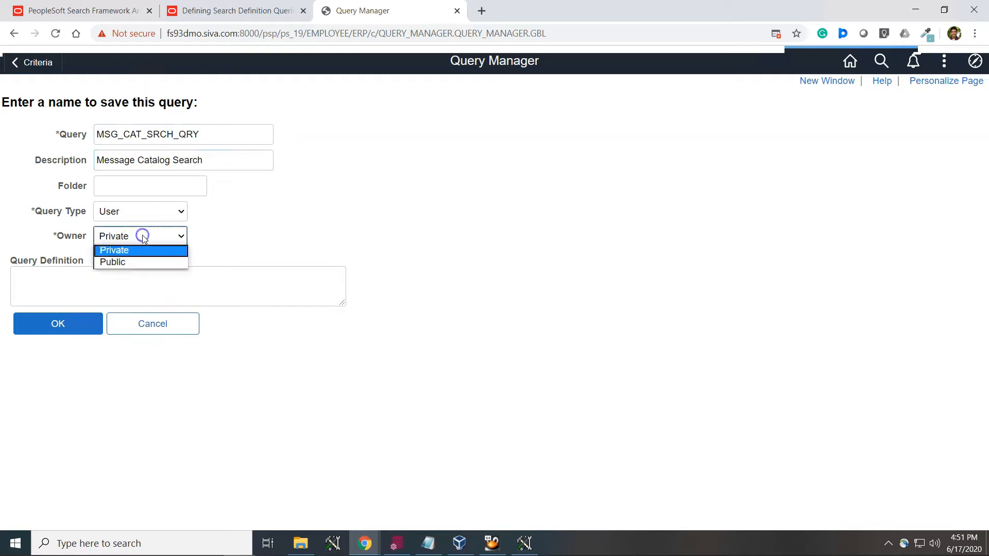
{"action": "left_click", "coordinate": [134, 264]}
{"action": "left_click", "coordinate": [127, 290]}
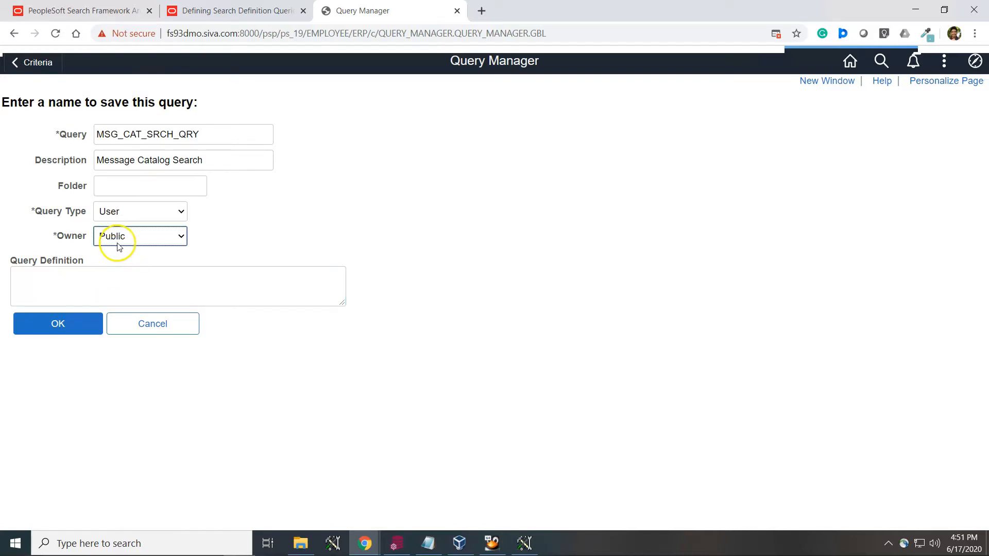
{"action": "left_click", "coordinate": [115, 289]}
{"action": "left_click", "coordinate": [55, 327]}
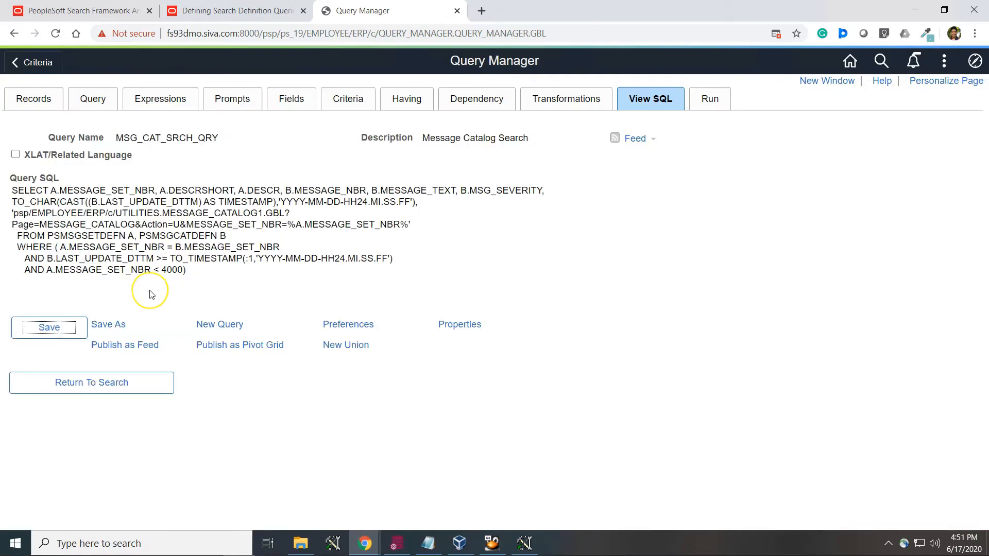